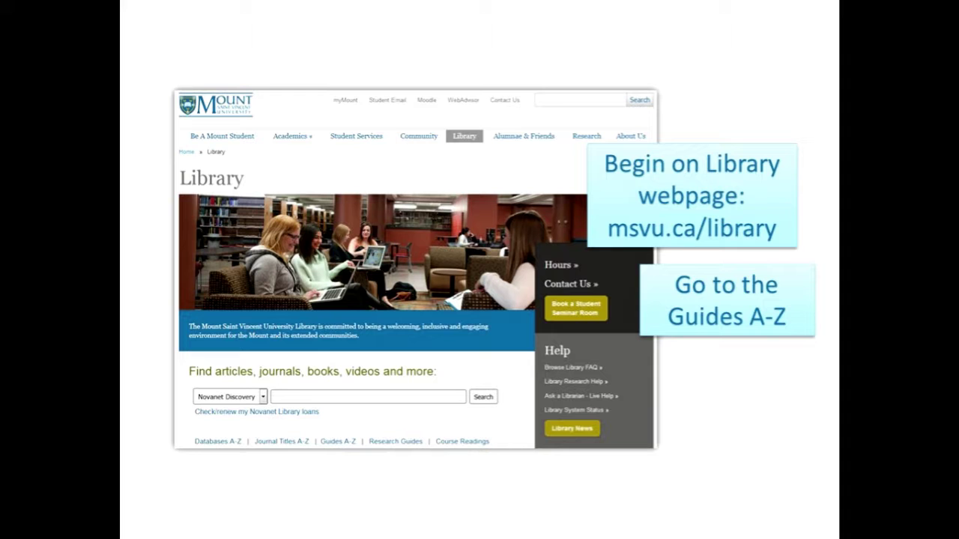
- Open the Business Administration guide from the Mount library website's Guides A-Z list
{"action": "key", "text": "Right"}
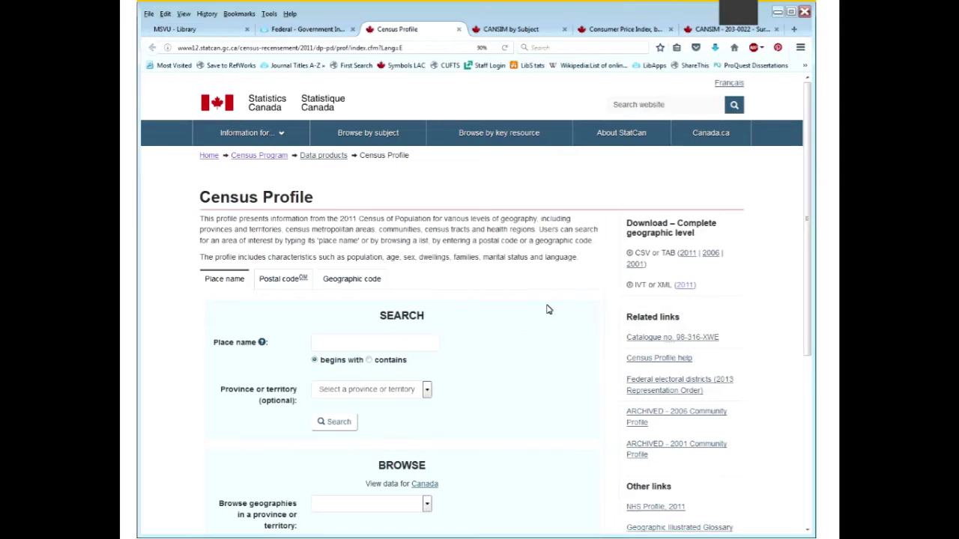
{"action": "left_click", "coordinate": [193, 30]}
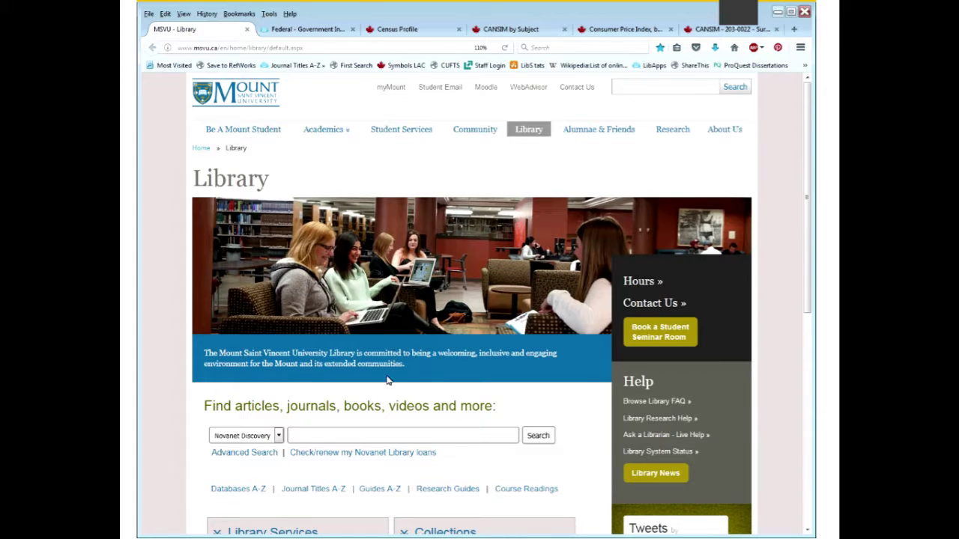
{"action": "left_click", "coordinate": [394, 492]}
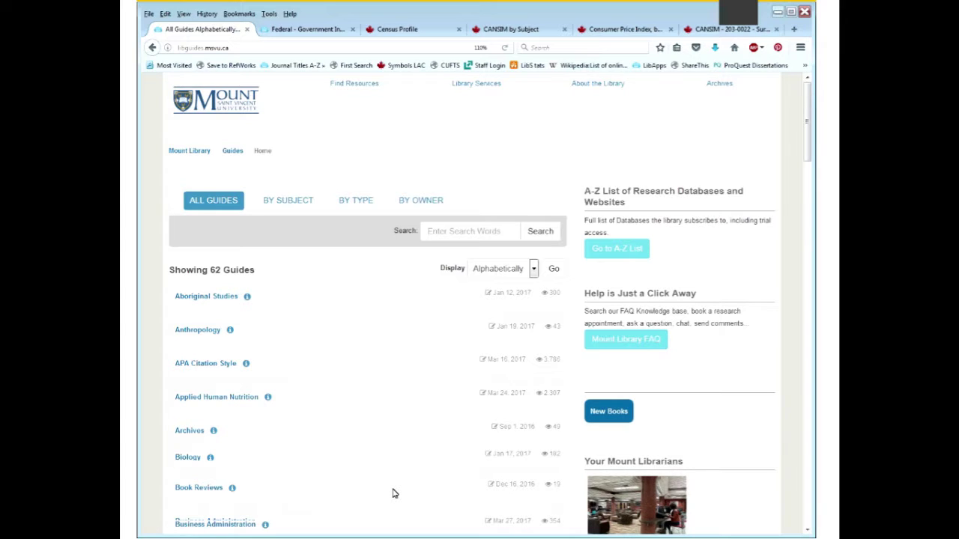
{"action": "scroll", "coordinate": [207, 442], "scroll_direction": "down", "scroll_amount": 2}
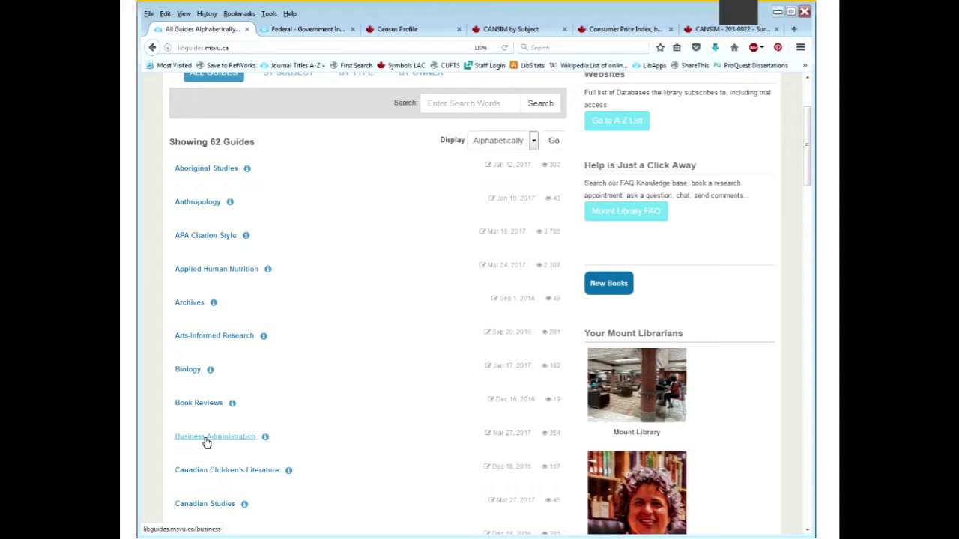
{"action": "left_click", "coordinate": [206, 442]}
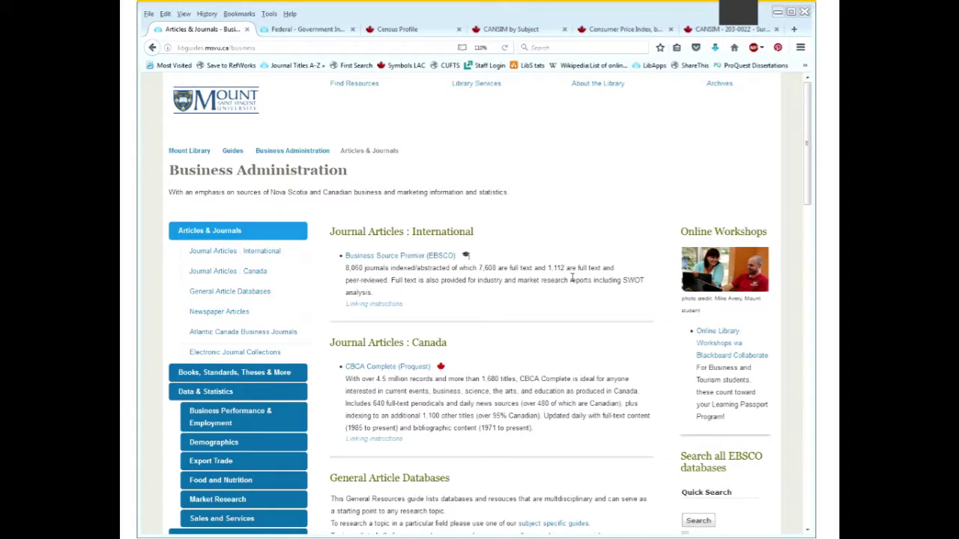
- Open the Business Source Premier (EBSCO) database from the guide and bring up its NAICS/Industry Code reference list
{"action": "left_click", "coordinate": [416, 259]}
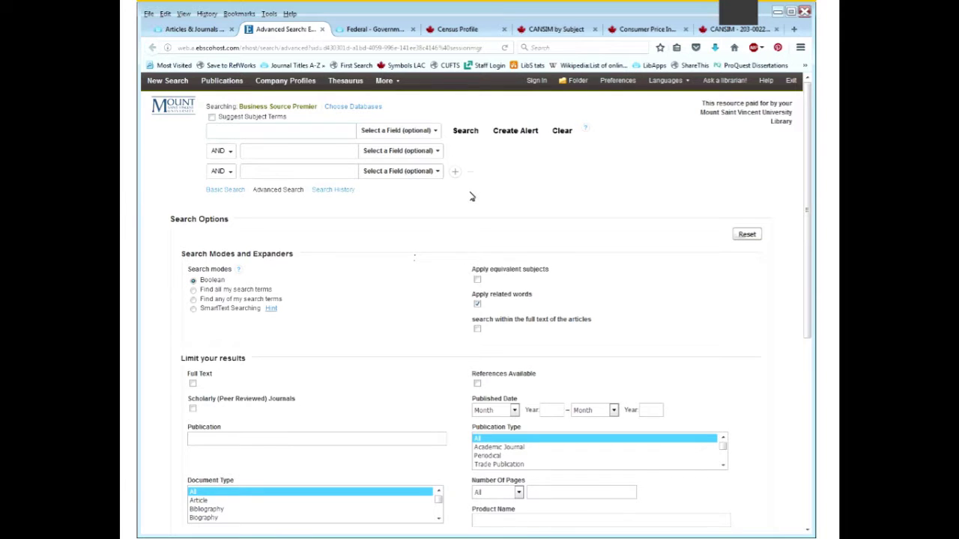
{"action": "scroll", "coordinate": [471, 196], "scroll_direction": "down", "scroll_amount": 2}
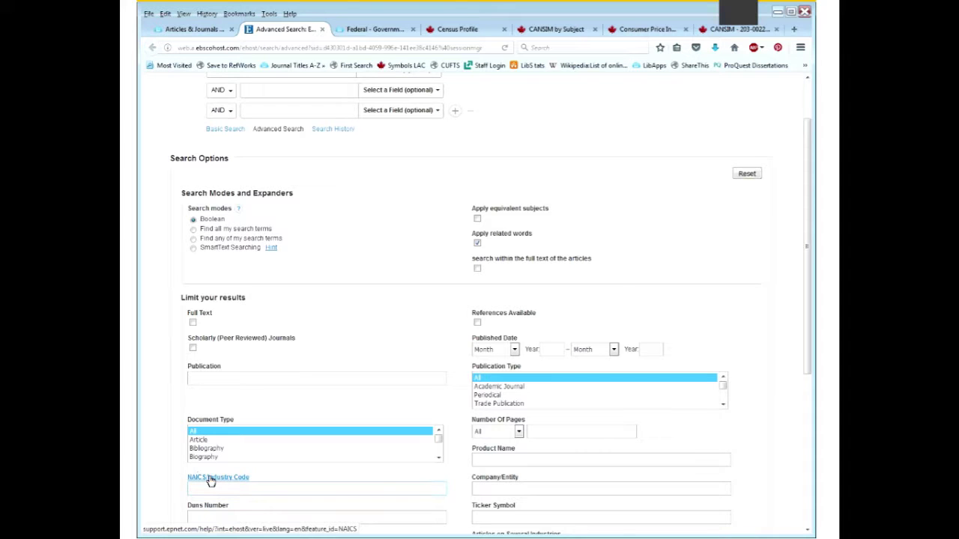
{"action": "left_click", "coordinate": [210, 479]}
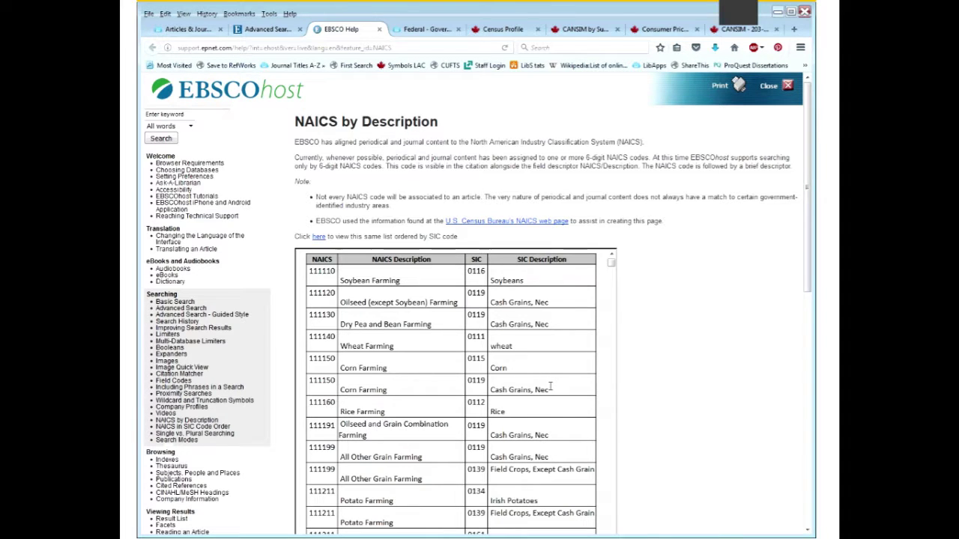
- Find "wine" in the NAICS list and copy the Wineries code 312130
{"action": "key", "text": "ctrl+f"}
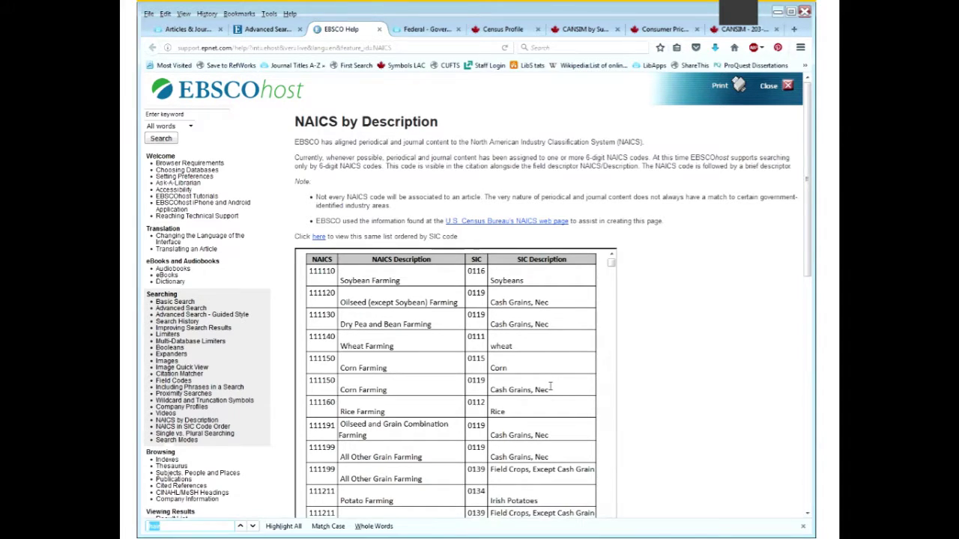
{"action": "type", "text": "wine"}
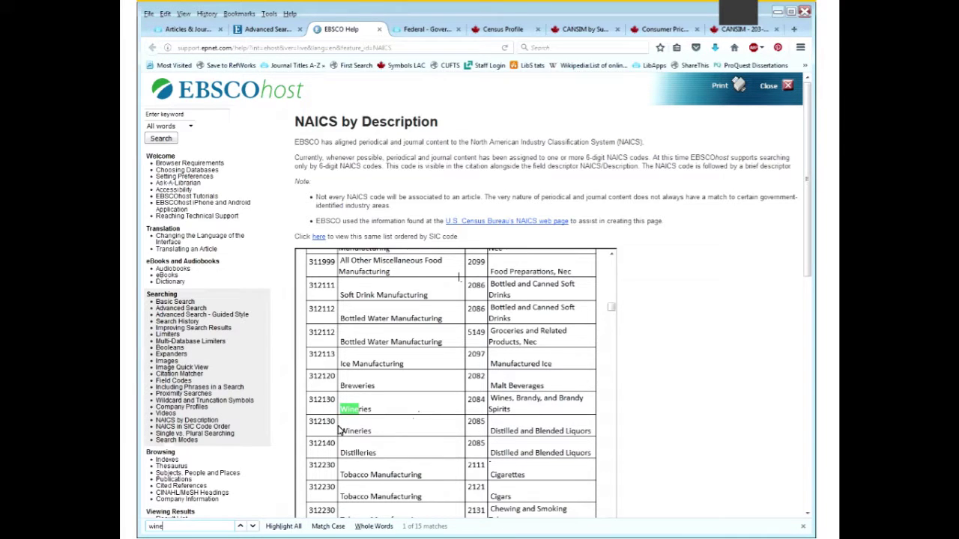
{"action": "double_click", "coordinate": [327, 400]}
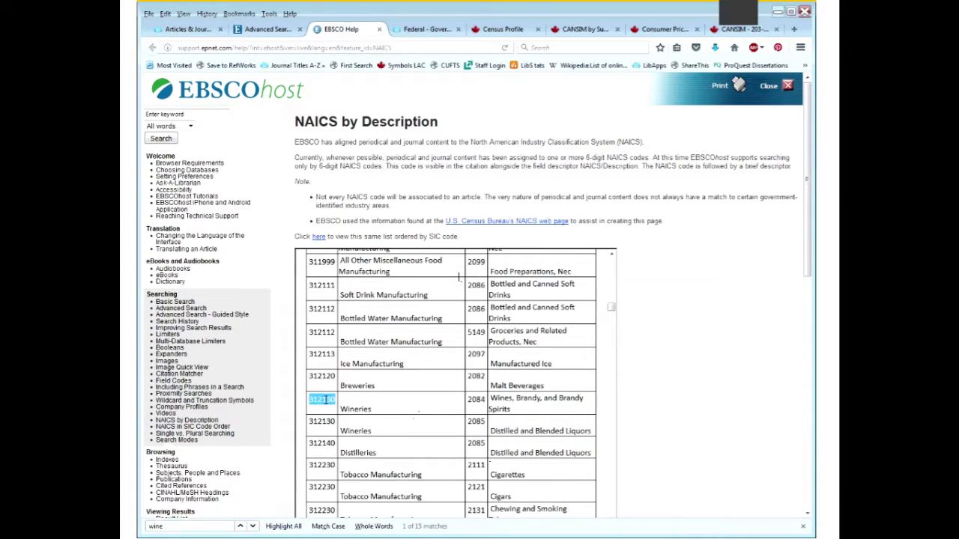
{"action": "right_click", "coordinate": [334, 403]}
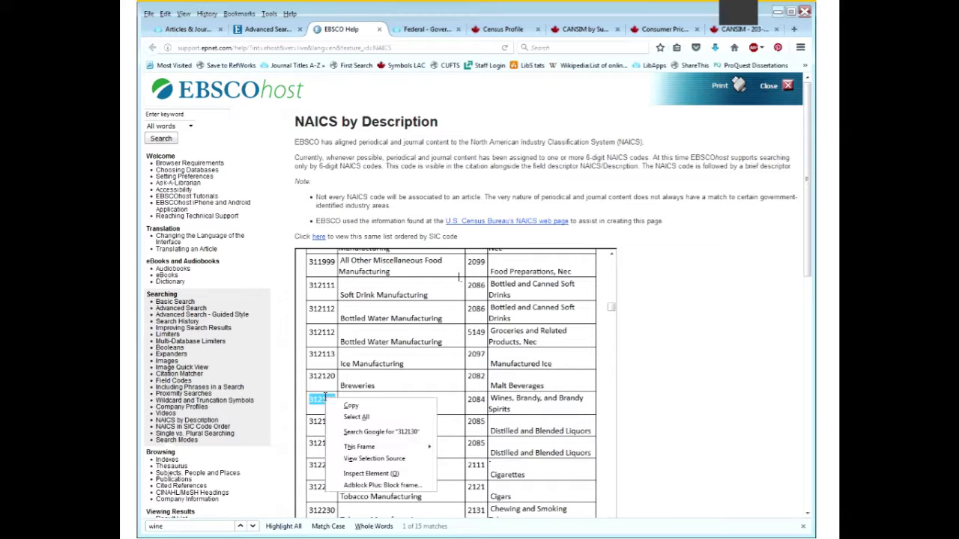
{"action": "left_click", "coordinate": [334, 405]}
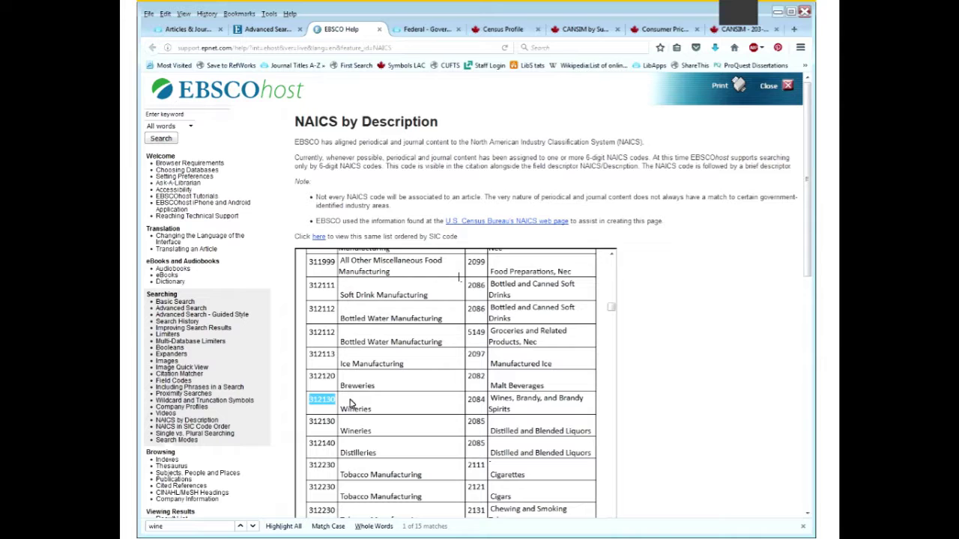
- Run an advanced search in Business Source Premier with the NAICS/Industry Code limited to 312130
{"action": "left_click", "coordinate": [264, 29]}
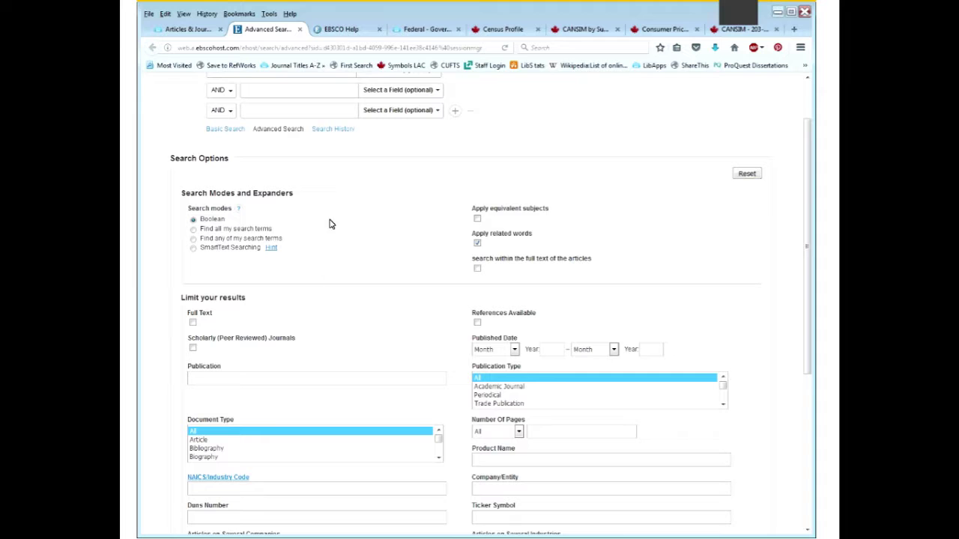
{"action": "left_click", "coordinate": [264, 379]}
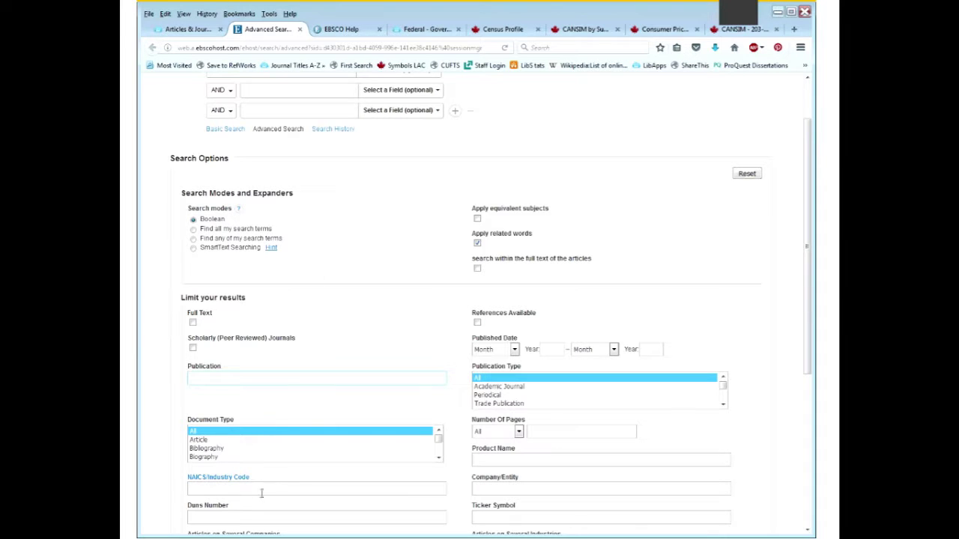
{"action": "left_click", "coordinate": [235, 490]}
{"action": "type", "text": "312130"}
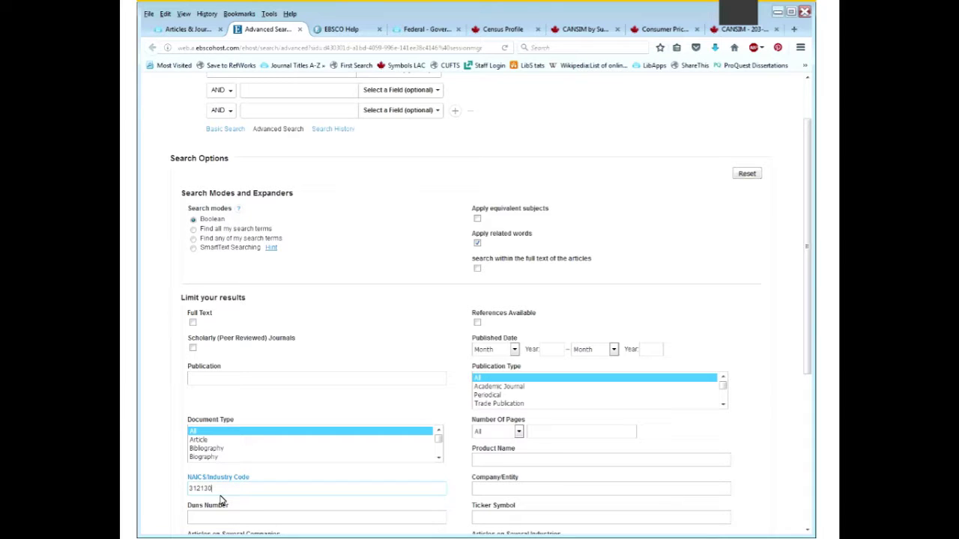
{"action": "key", "text": "Return"}
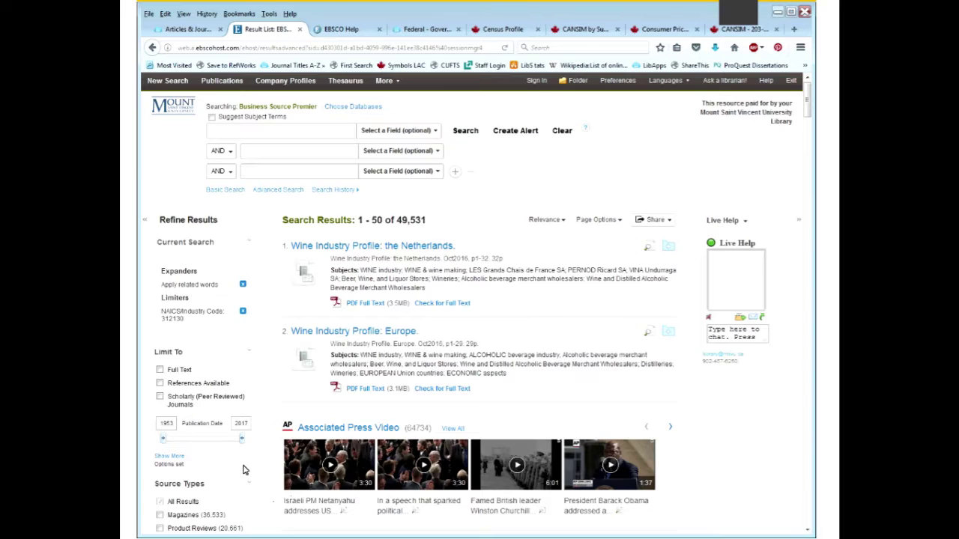
- Narrow the winery results to Canada by searching "canada" in the GE Geographic Terms field
{"action": "scroll", "coordinate": [247, 449], "scroll_direction": "down", "scroll_amount": 1}
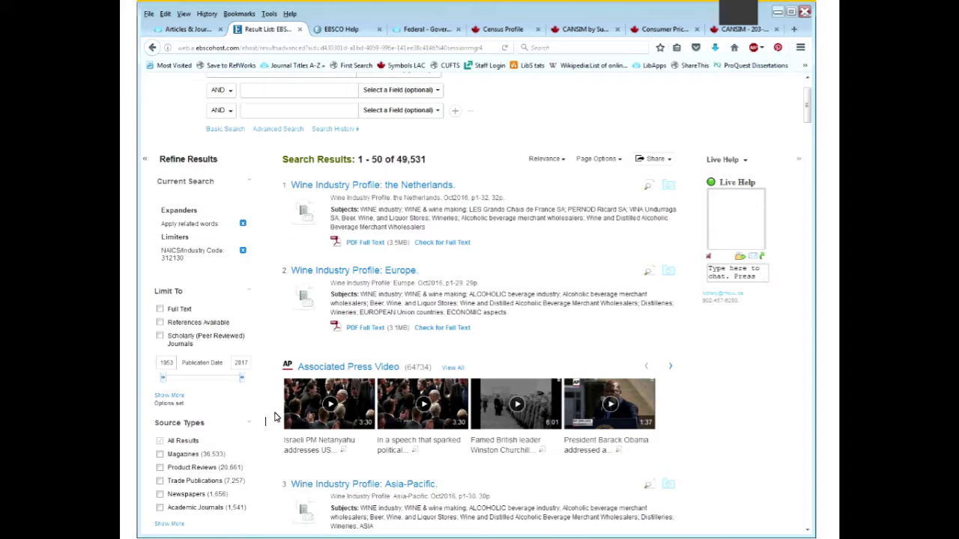
{"action": "scroll", "coordinate": [279, 409], "scroll_direction": "up", "scroll_amount": 1}
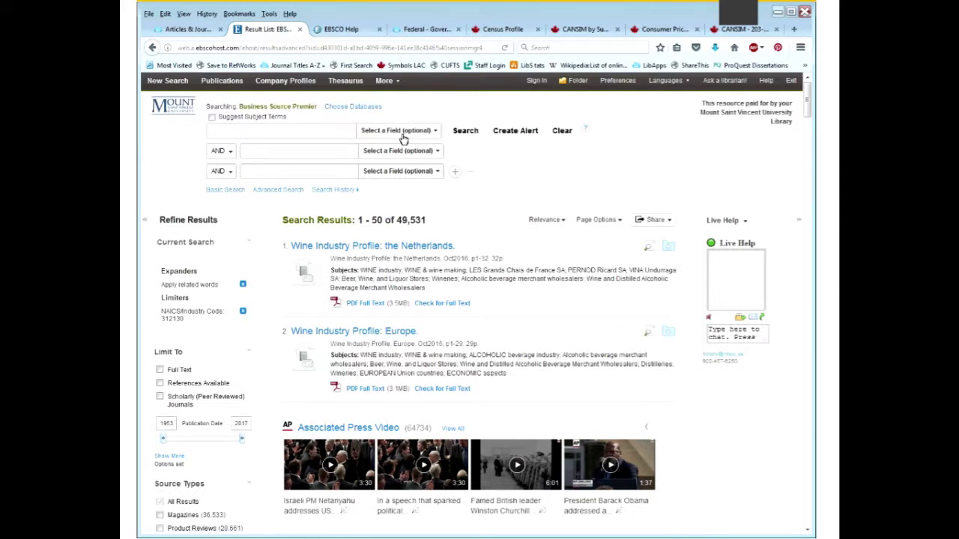
{"action": "left_click", "coordinate": [398, 135]}
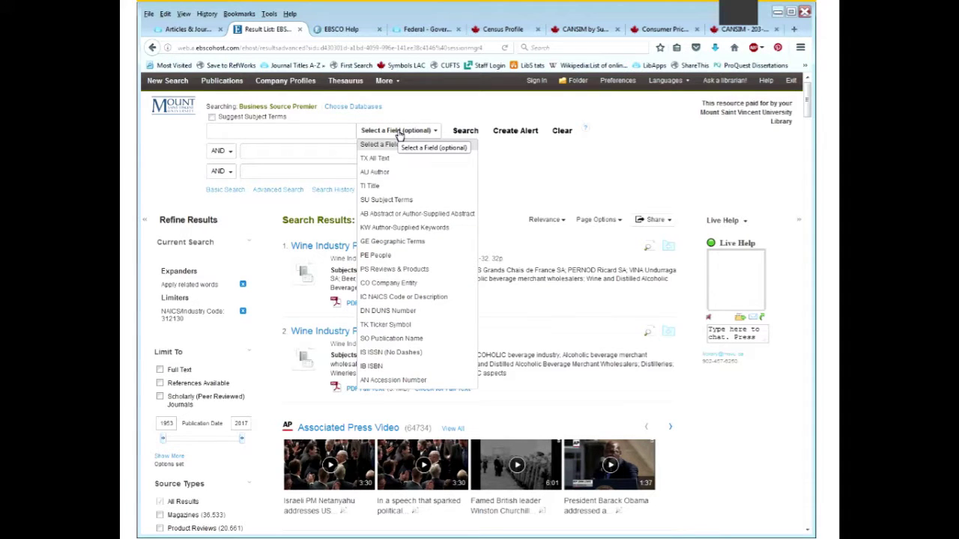
{"action": "left_click", "coordinate": [378, 246]}
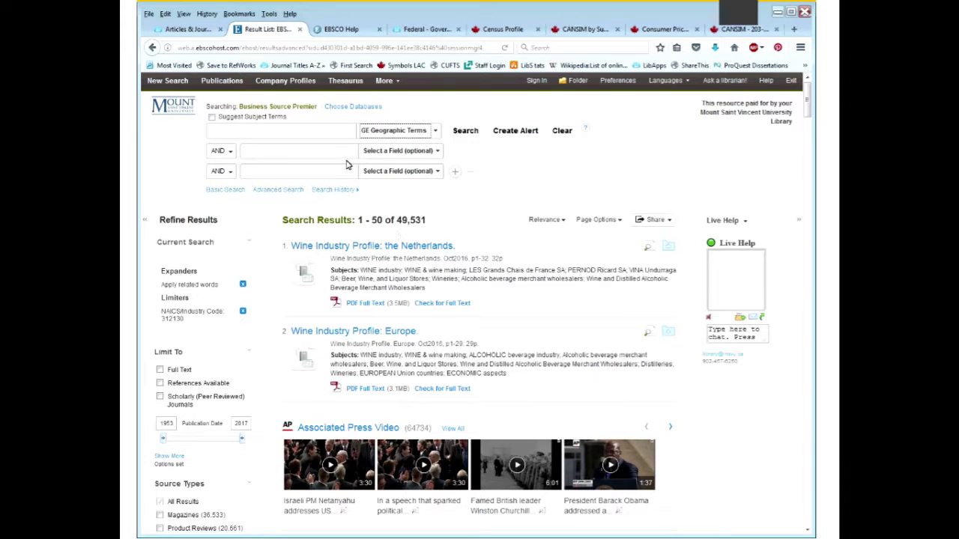
{"action": "left_click", "coordinate": [342, 132]}
{"action": "type", "text": "can"}
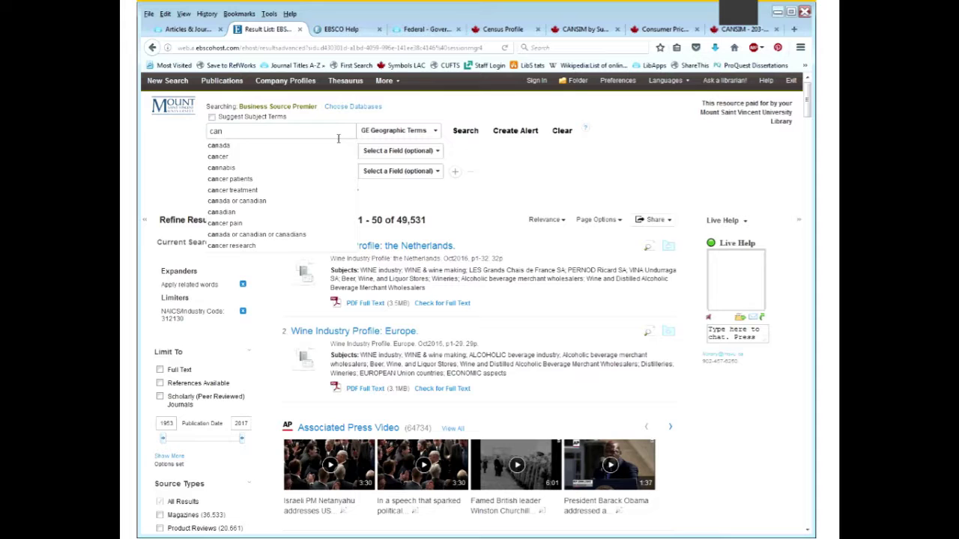
{"action": "left_click", "coordinate": [340, 145]}
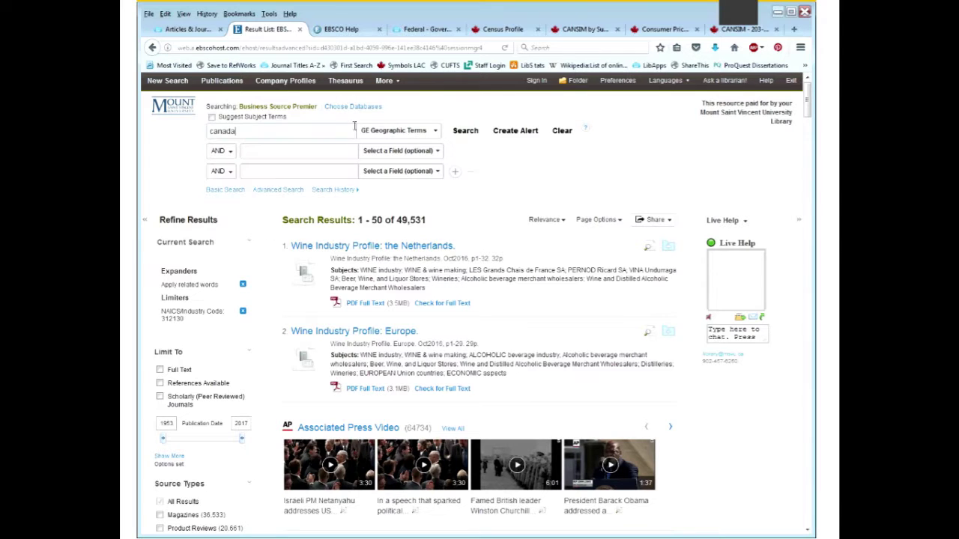
{"action": "left_click", "coordinate": [474, 131]}
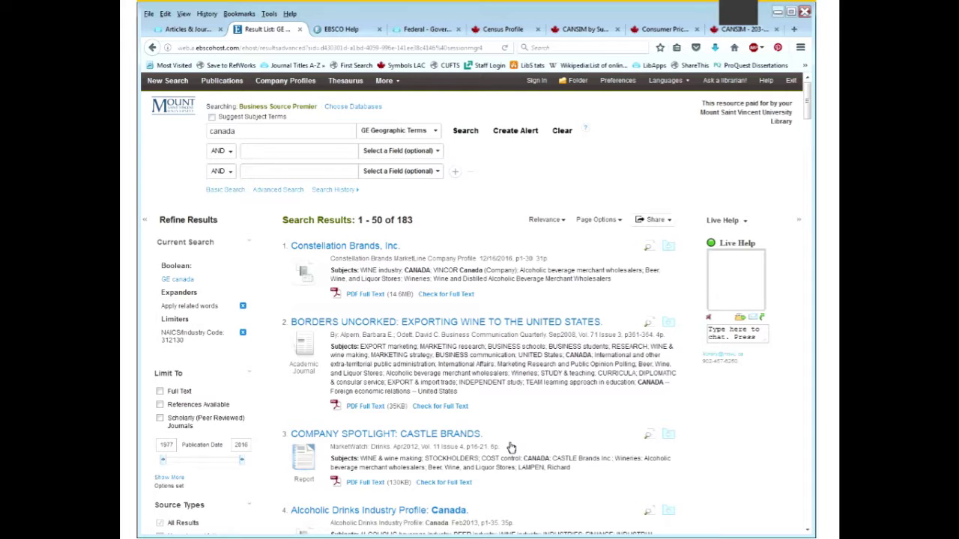
- Replace the geographic term with "nova scotia" and rerun the search
{"action": "scroll", "coordinate": [511, 447], "scroll_direction": "down", "scroll_amount": 3}
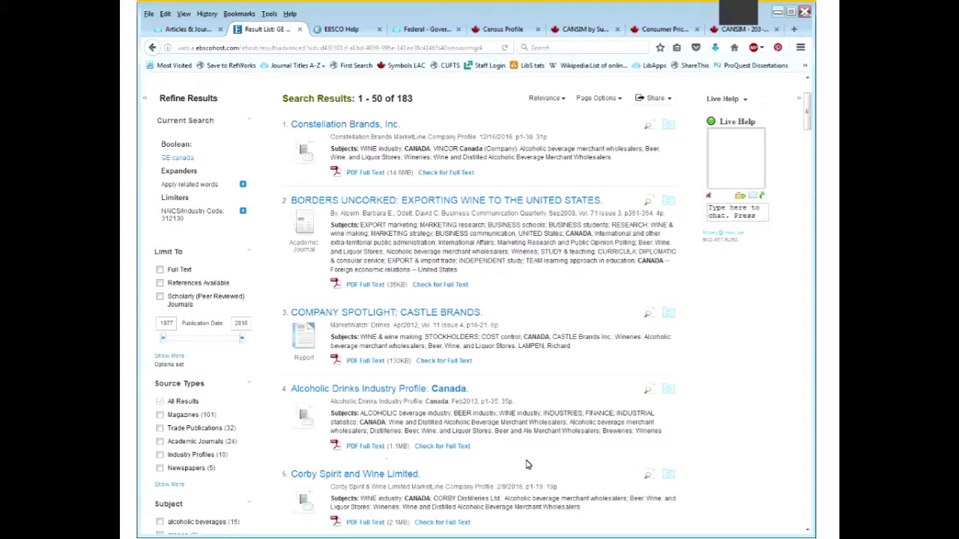
{"action": "scroll", "coordinate": [526, 465], "scroll_direction": "up", "scroll_amount": 3}
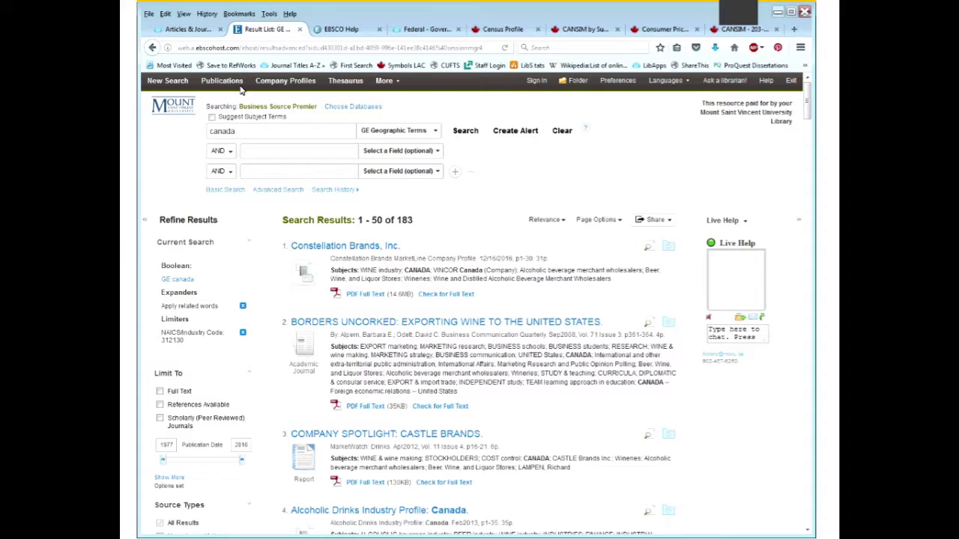
{"action": "left_click_drag", "start_coordinate": [236, 131], "coordinate": [196, 143]}
{"action": "type", "text": "nova"}
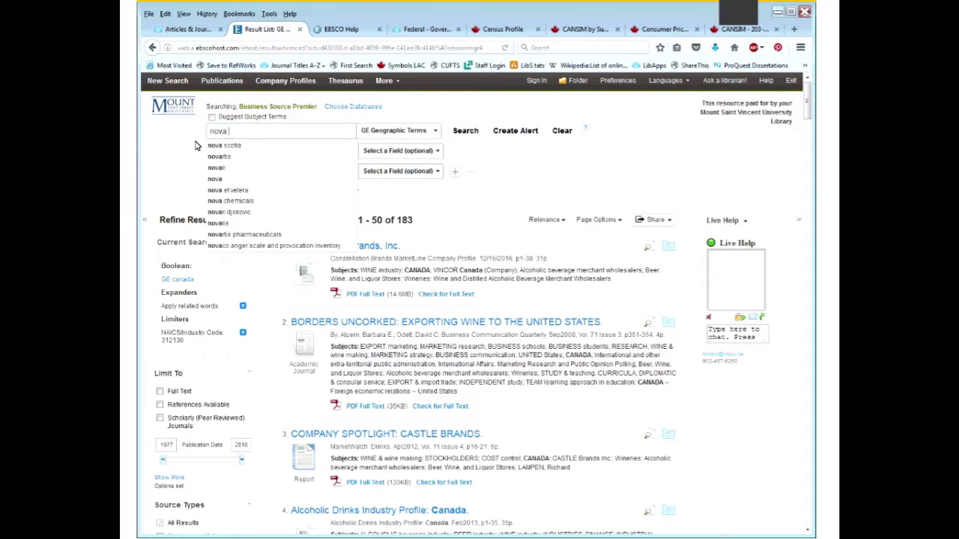
{"action": "left_click", "coordinate": [224, 146]}
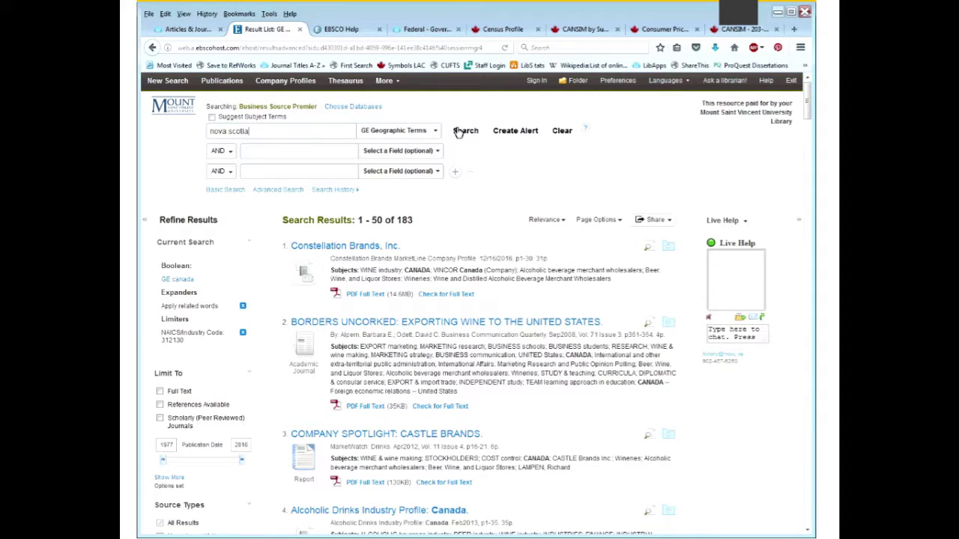
{"action": "left_click", "coordinate": [464, 132]}
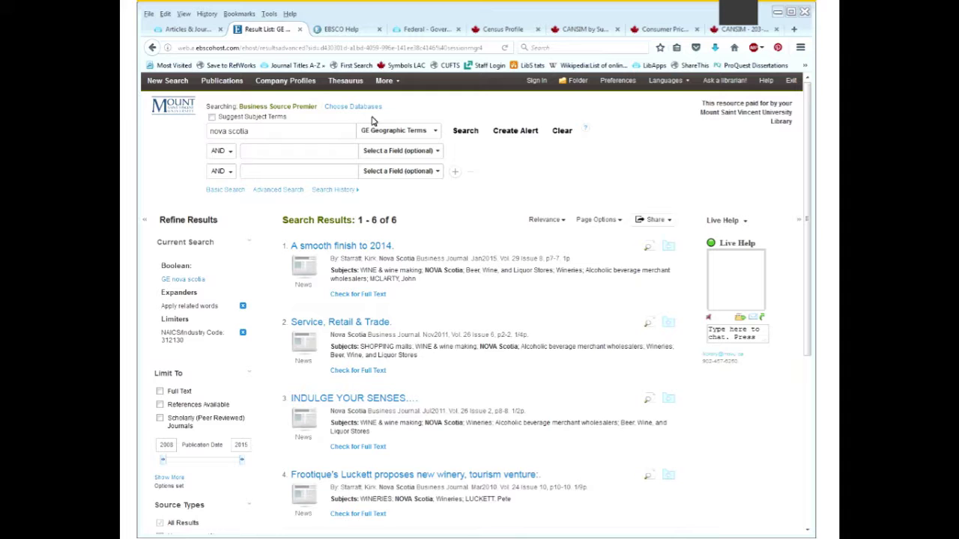
{"action": "left_click", "coordinate": [180, 29]}
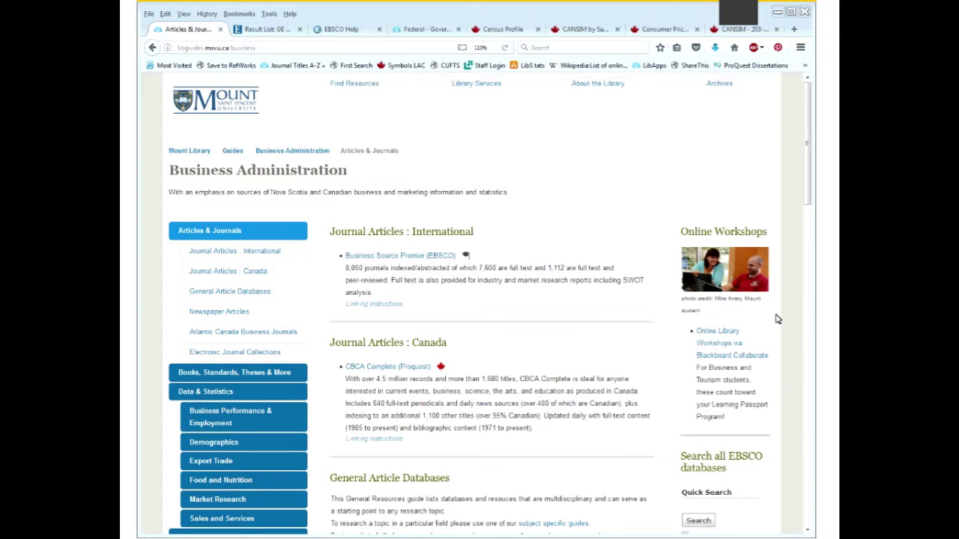
{"action": "left_click", "coordinate": [278, 31]}
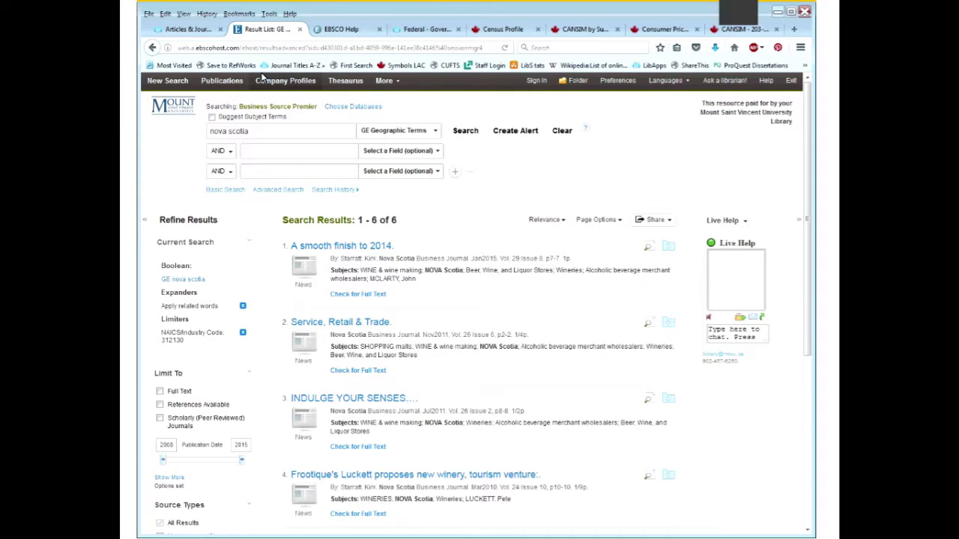
- Remove the NAICS/Industry Code limiter, search "nova scotia" AND "wine" instead, and look through the results
{"action": "left_click", "coordinate": [243, 335]}
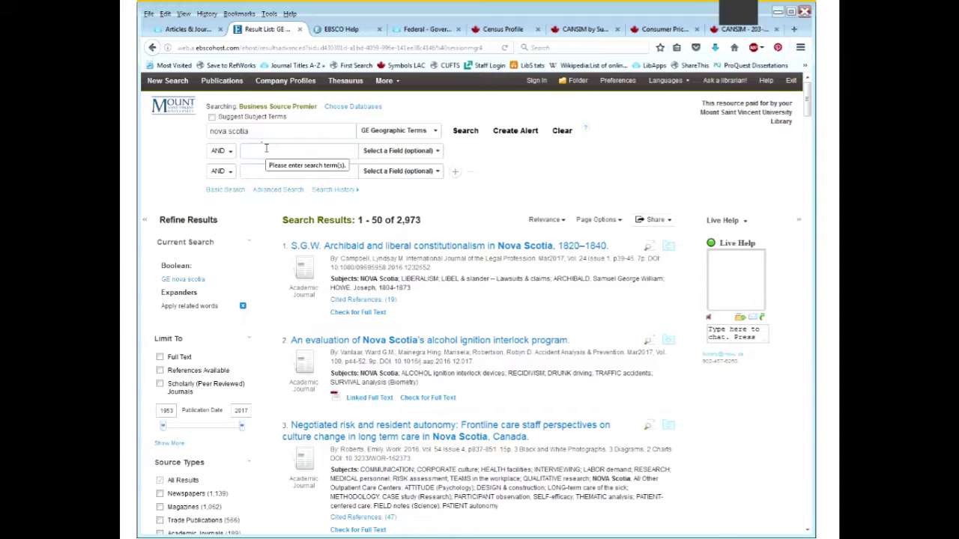
{"action": "left_click", "coordinate": [266, 148]}
{"action": "type", "text": "wine"}
{"action": "key", "text": "Return"}
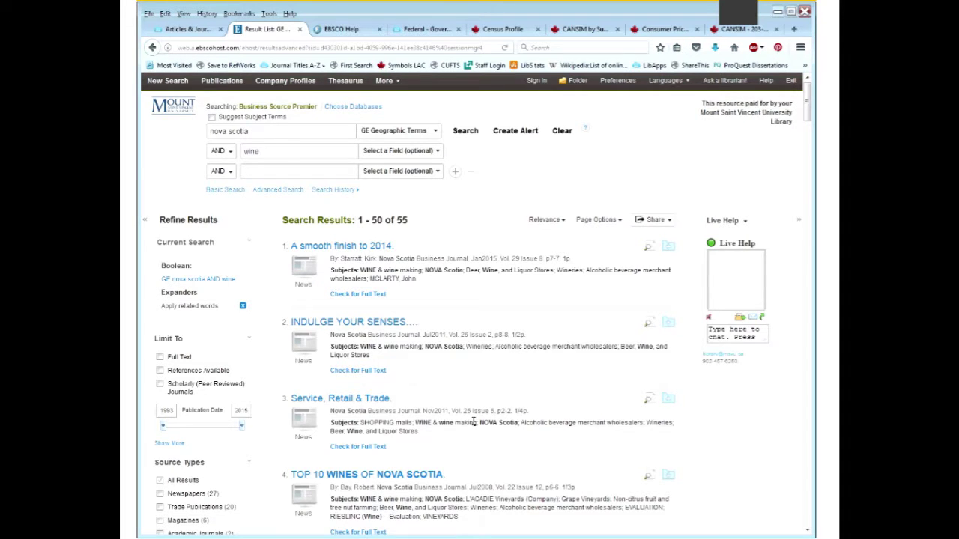
{"action": "scroll", "coordinate": [442, 483], "scroll_direction": "down", "scroll_amount": 2}
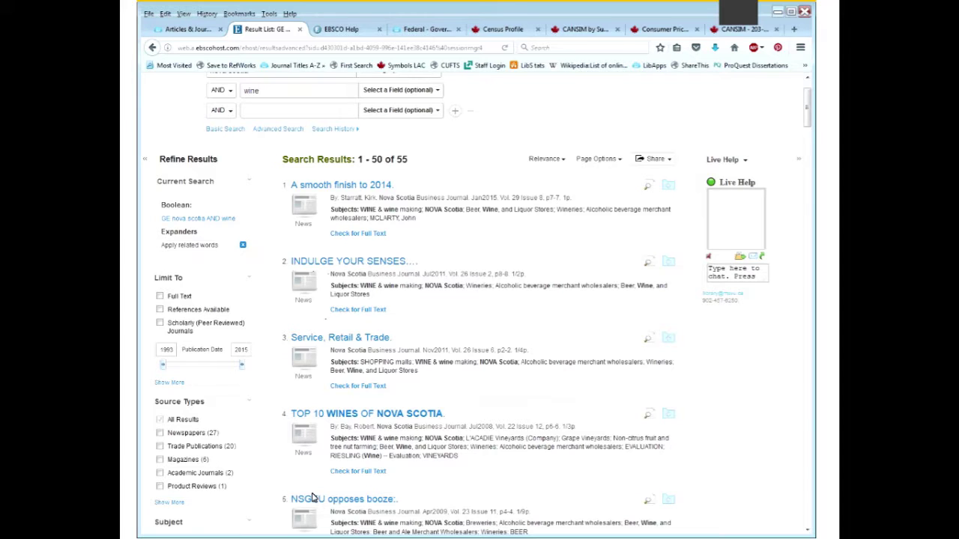
{"action": "scroll", "coordinate": [313, 497], "scroll_direction": "down", "scroll_amount": 5}
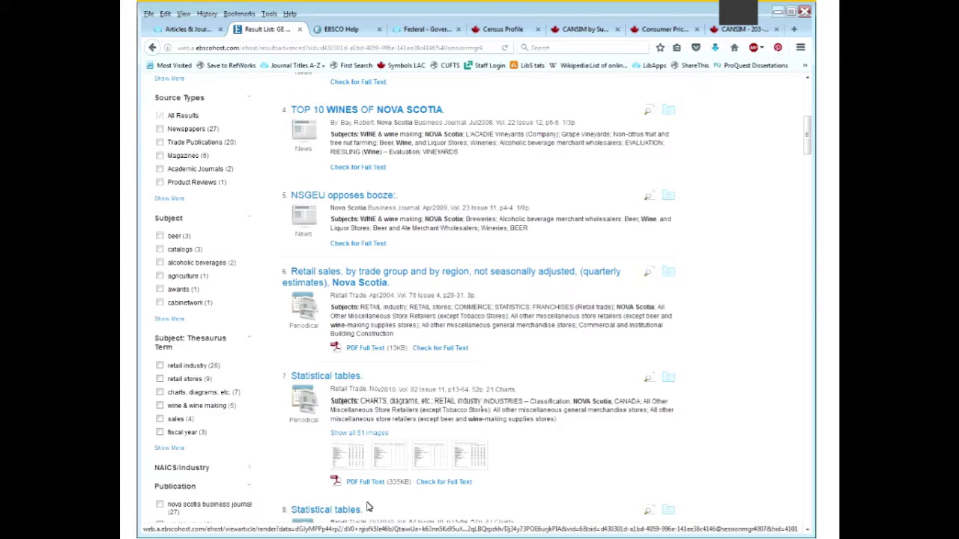
- Review the remaining Nova Scotia wine results and return to the start of the result list
{"action": "scroll", "coordinate": [369, 508], "scroll_direction": "down", "scroll_amount": 3}
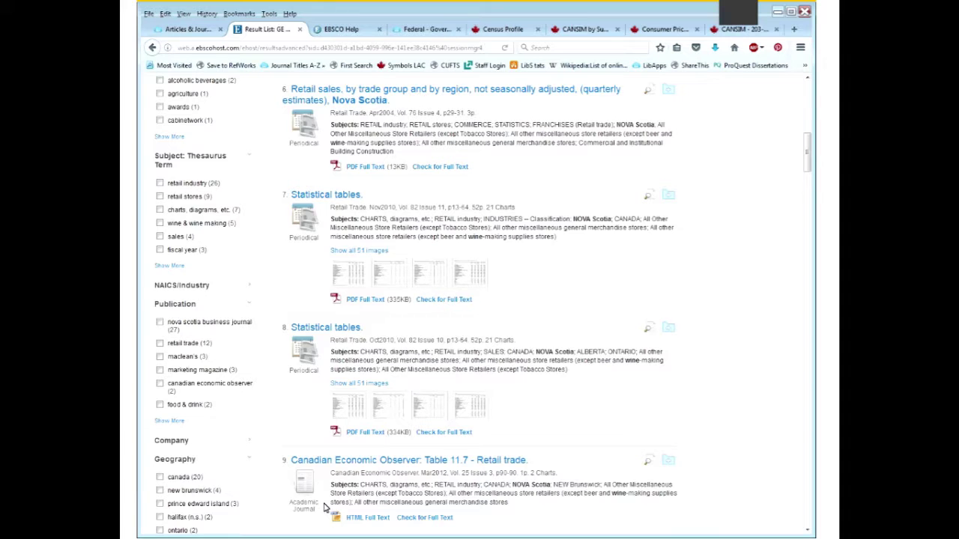
{"action": "scroll", "coordinate": [326, 508], "scroll_direction": "down", "scroll_amount": 2}
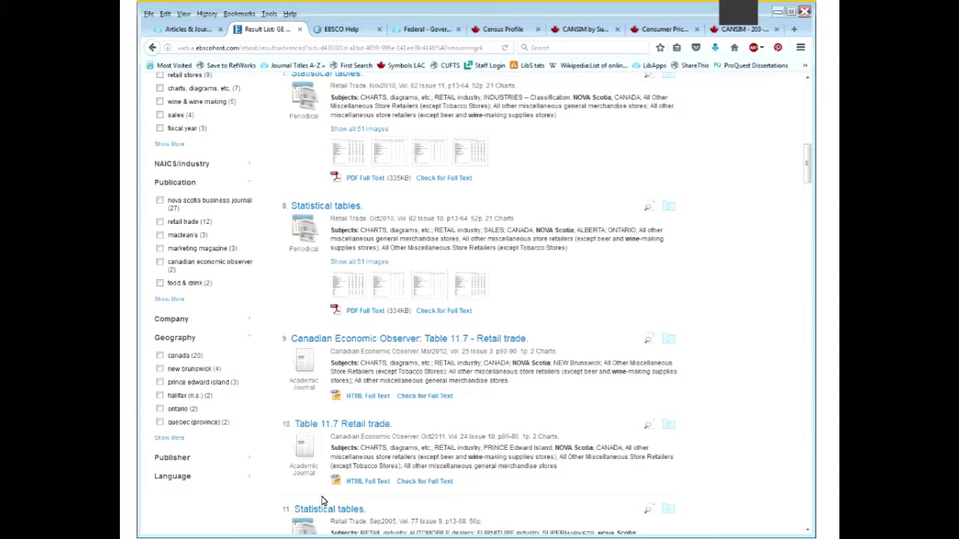
{"action": "key", "text": "Home"}
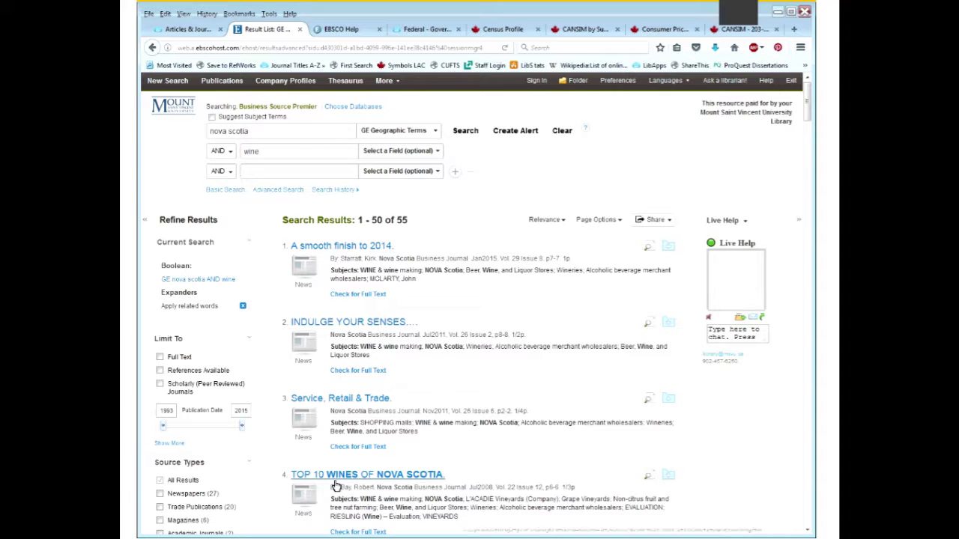
- Open CBCA Complete (Proquest) from the Business Administration guide and enter "wine" AND "nova scotia" in the advanced search
{"action": "left_click", "coordinate": [185, 29]}
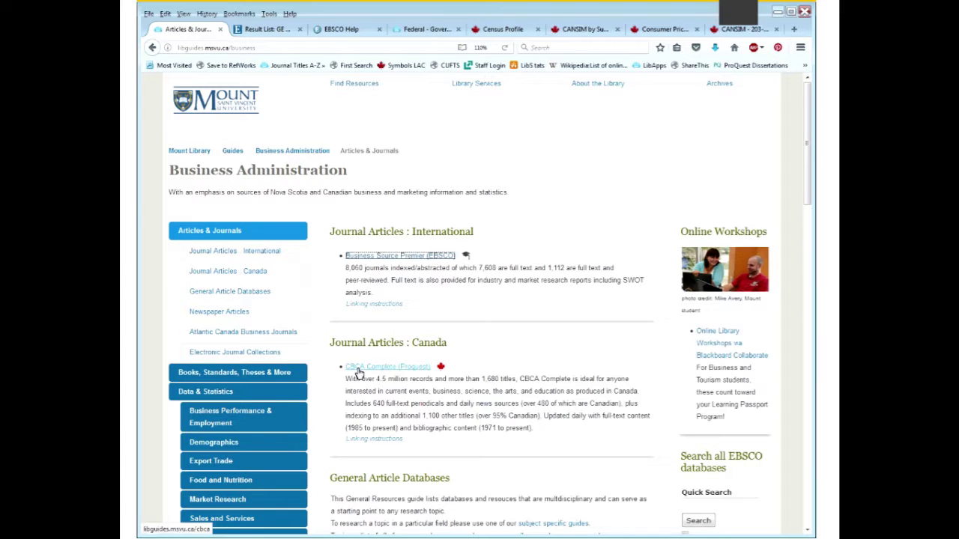
{"action": "left_click", "coordinate": [357, 369]}
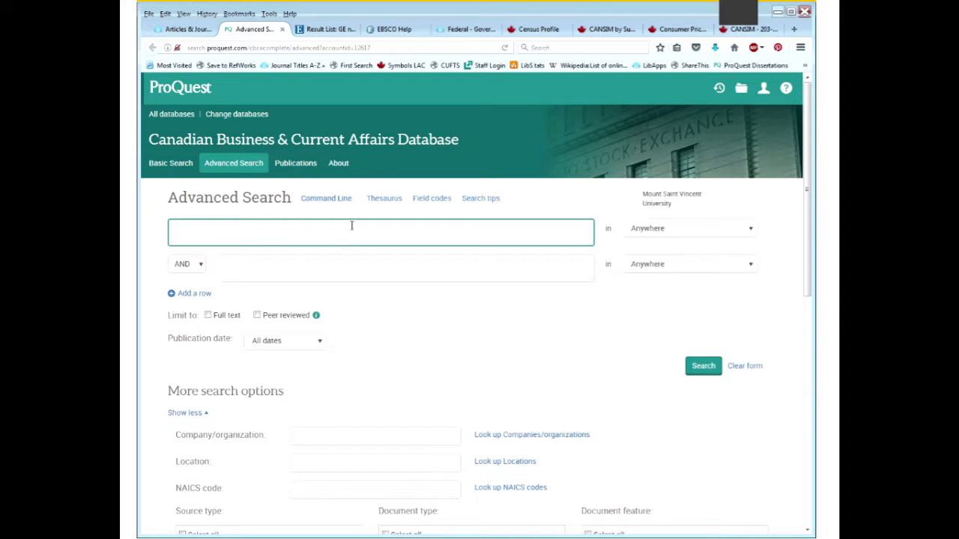
{"action": "type", "text": "wine"}
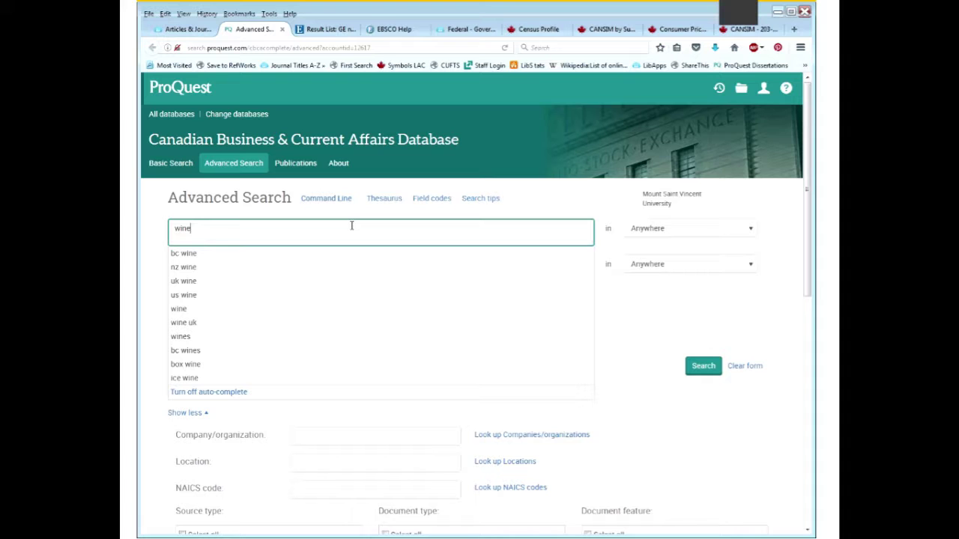
{"action": "key", "text": "Tab"}
{"action": "left_click", "coordinate": [341, 272]}
{"action": "type", "text": "nova"}
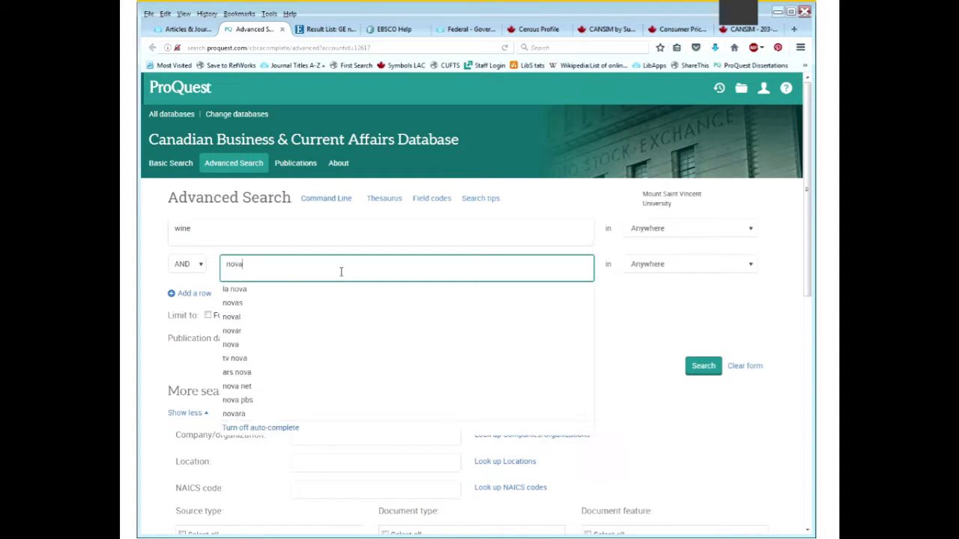
{"action": "type", "text": " scotia"}
- Restrict "nova scotia" to the Location — LOC field and run the search
{"action": "left_click", "coordinate": [646, 302]}
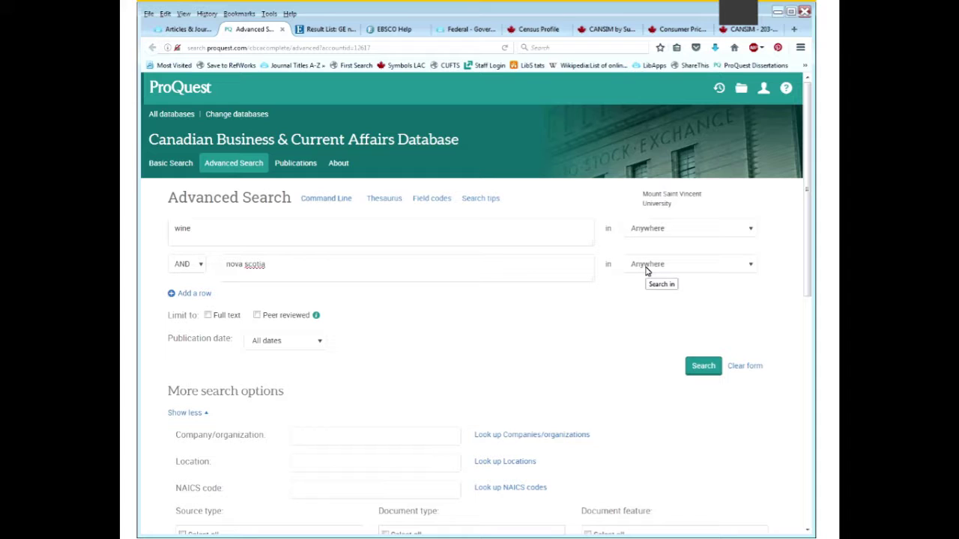
{"action": "left_click", "coordinate": [647, 271]}
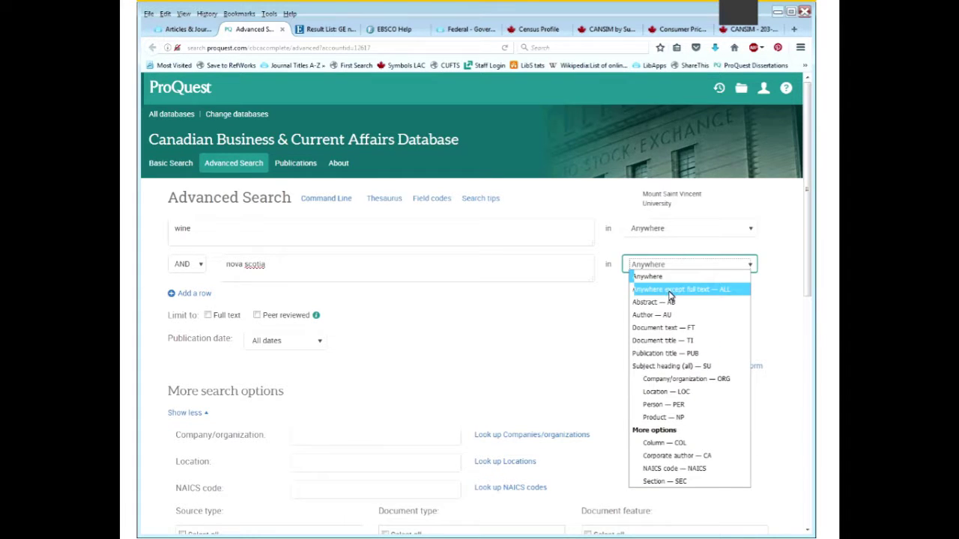
{"action": "left_click", "coordinate": [650, 392]}
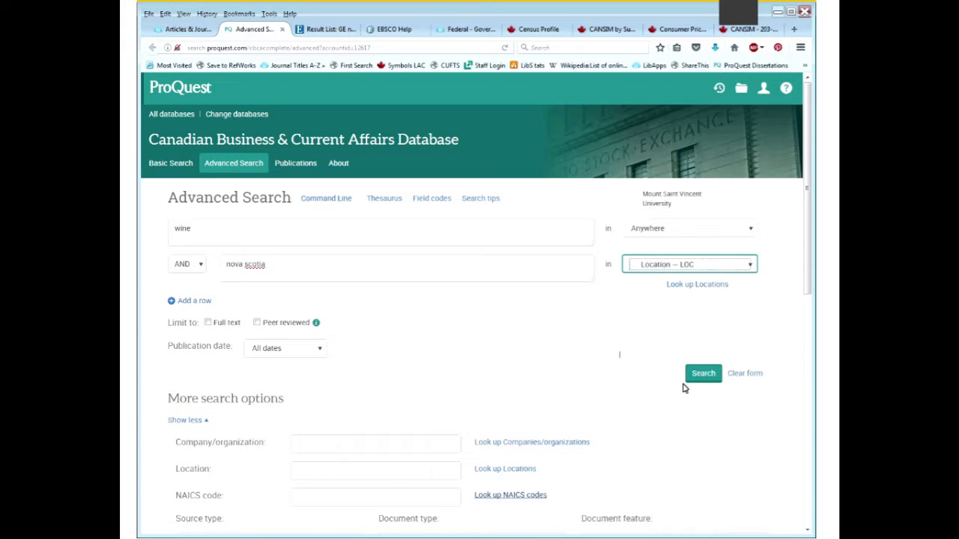
{"action": "left_click", "coordinate": [703, 372]}
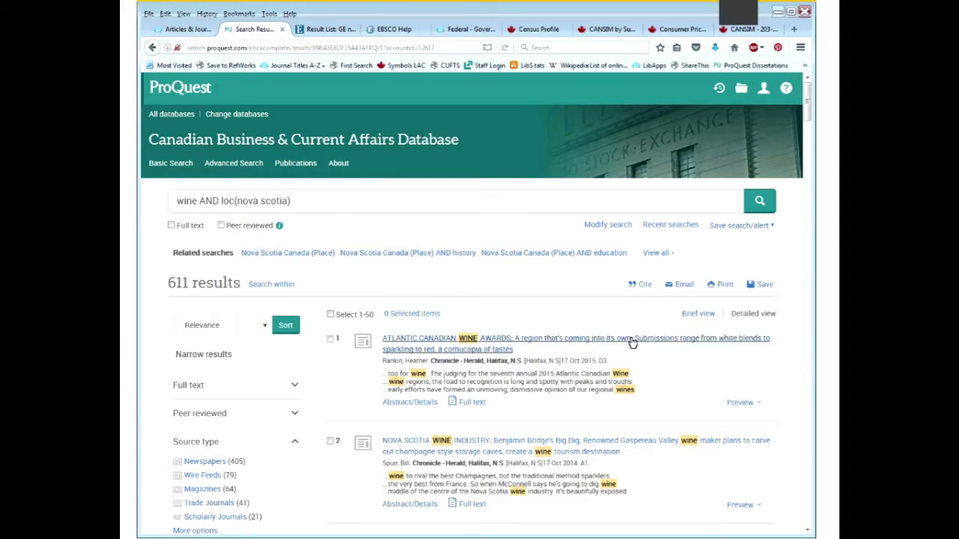
- Compare the ProQuest results with the Business Source Premier result list
{"action": "left_click", "coordinate": [313, 34]}
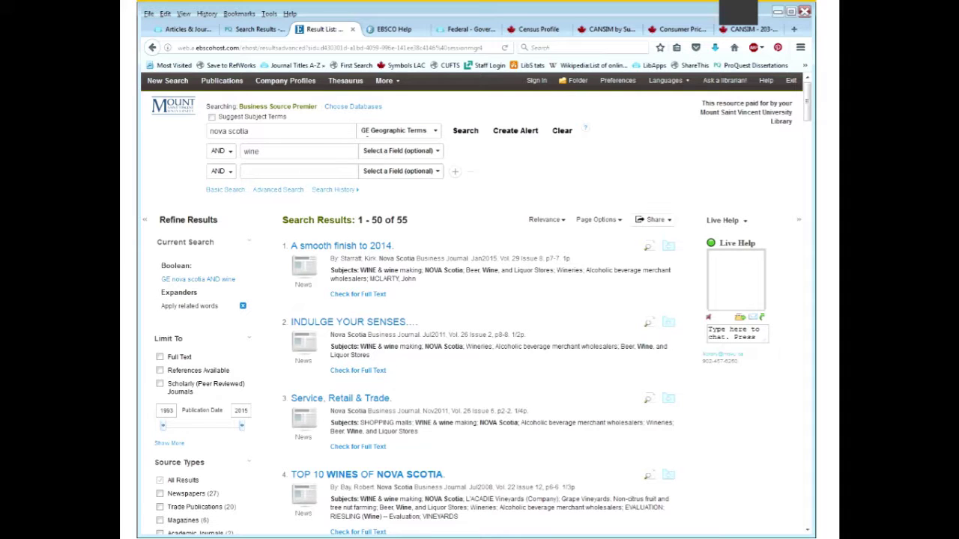
{"action": "left_click", "coordinate": [258, 29]}
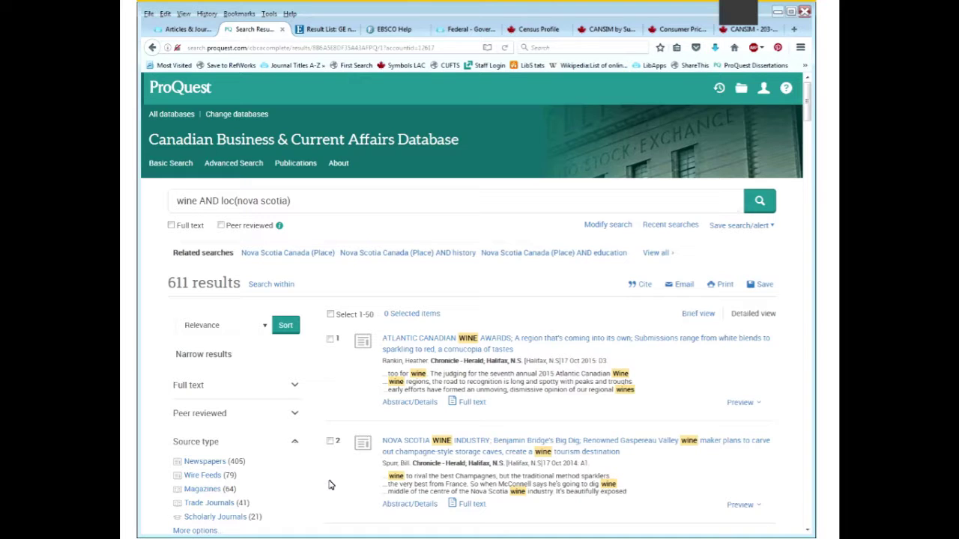
- Limit the wine results to publication dates from 2017-03-20 to 2017-03-27 and review the filtered articles
{"action": "scroll", "coordinate": [224, 483], "scroll_direction": "down", "scroll_amount": 2}
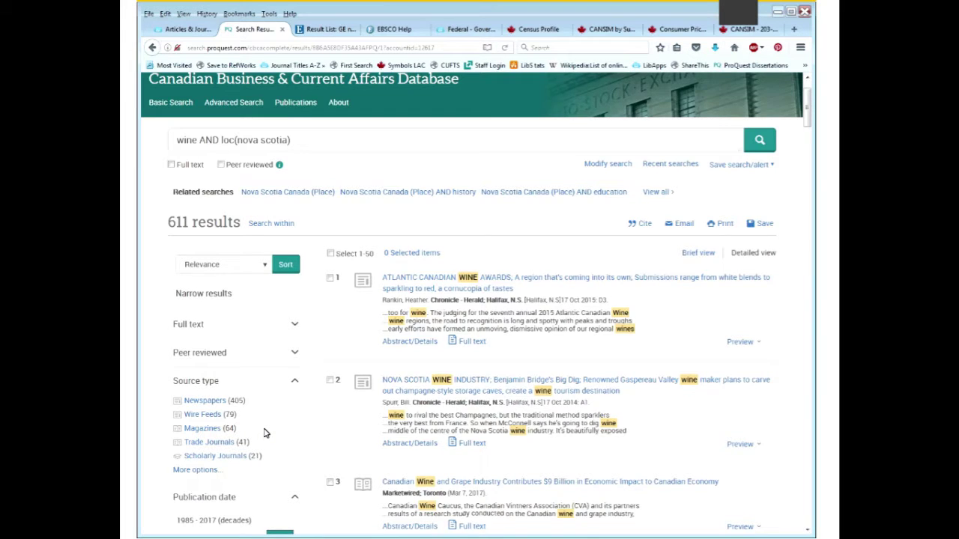
{"action": "scroll", "coordinate": [264, 433], "scroll_direction": "down", "scroll_amount": 3}
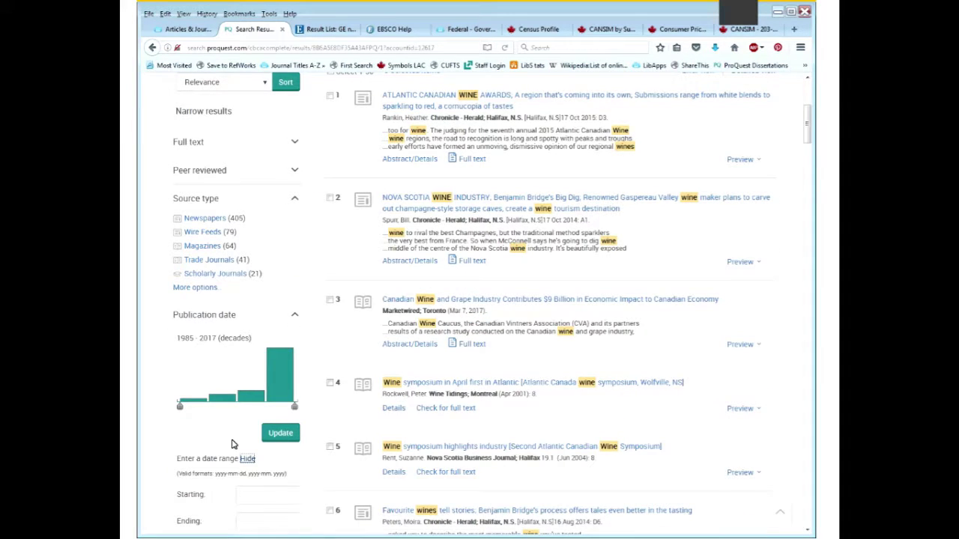
{"action": "scroll", "coordinate": [232, 445], "scroll_direction": "down", "scroll_amount": 1}
{"action": "left_click", "coordinate": [251, 437]}
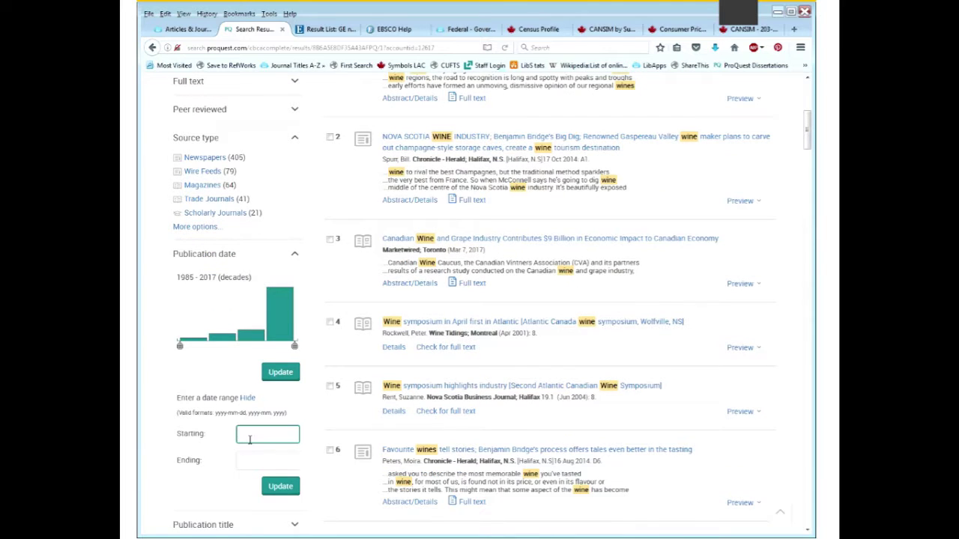
{"action": "type", "text": "2017-03-20"}
{"action": "left_click", "coordinate": [264, 461]}
{"action": "type", "text": "2017"}
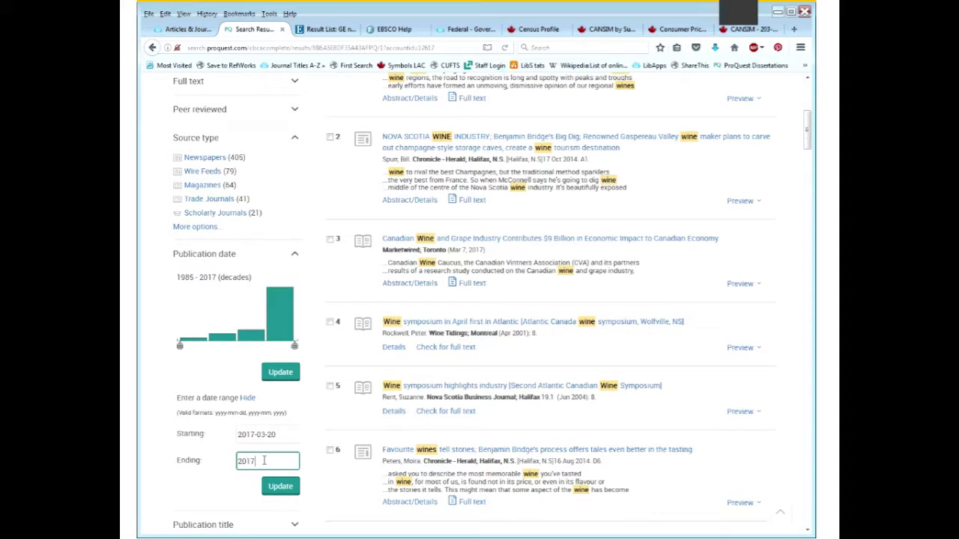
{"action": "type", "text": "-"}
{"action": "type", "text": "03-27"}
{"action": "left_click", "coordinate": [279, 489]}
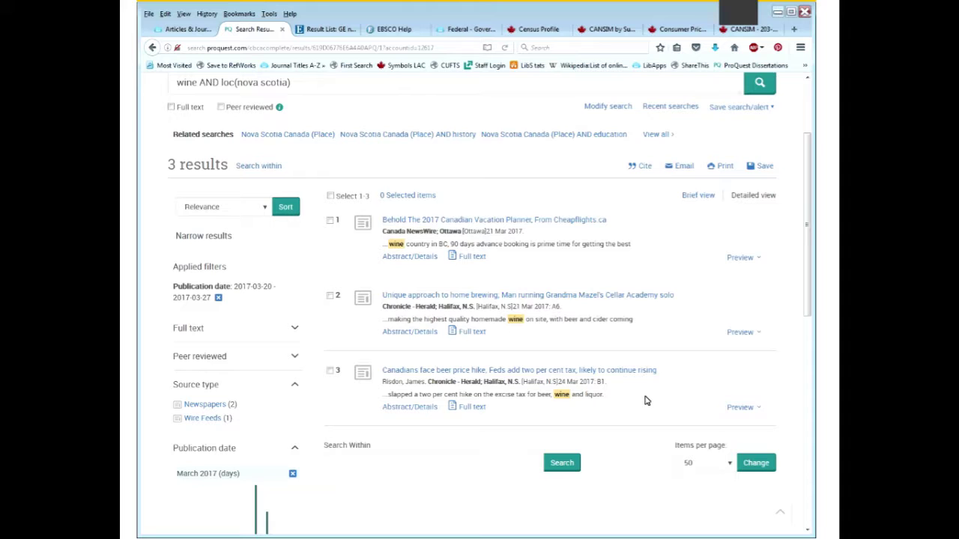
{"action": "scroll", "coordinate": [647, 401], "scroll_direction": "up", "scroll_amount": 2}
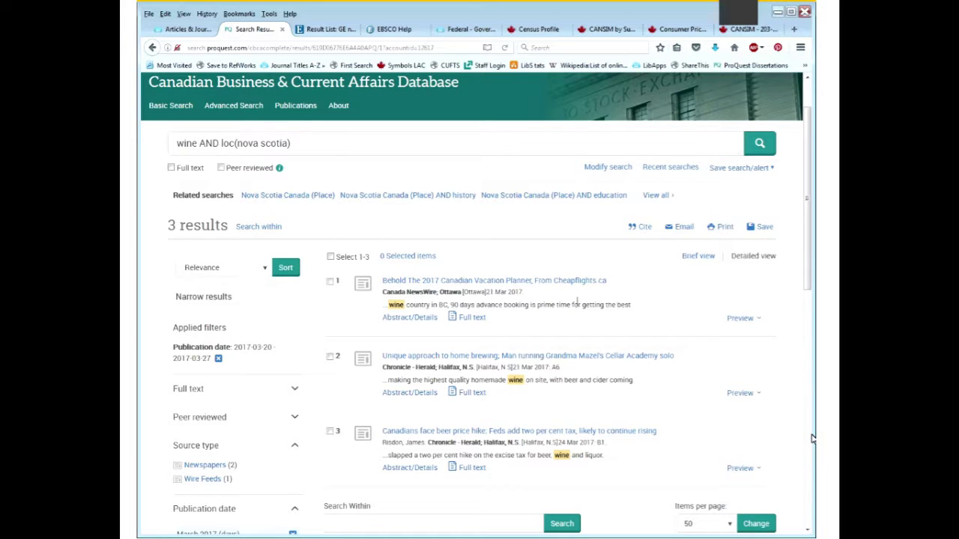
- Return to the Business Administration guide and review the databases listed for newspaper articles
{"action": "left_click", "coordinate": [187, 29]}
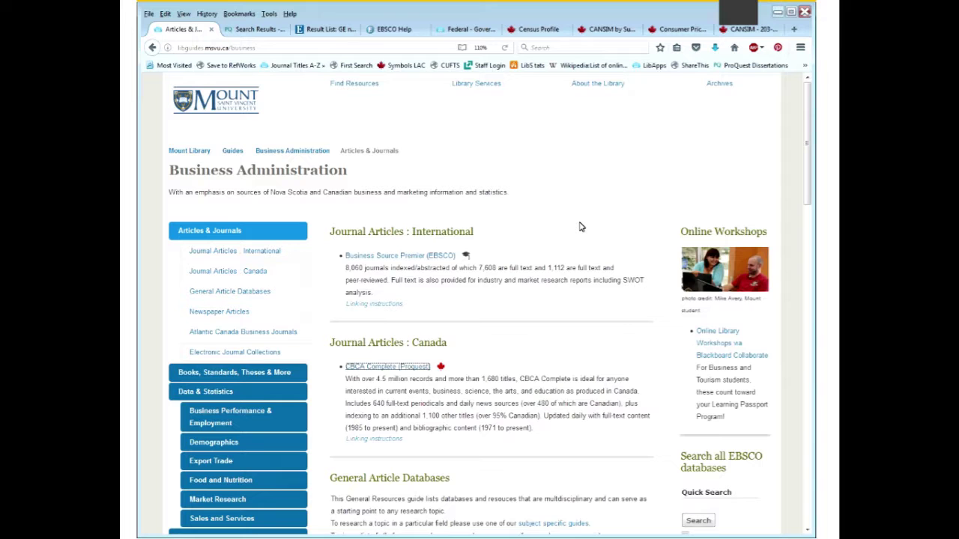
{"action": "scroll", "coordinate": [584, 262], "scroll_direction": "down", "scroll_amount": 7}
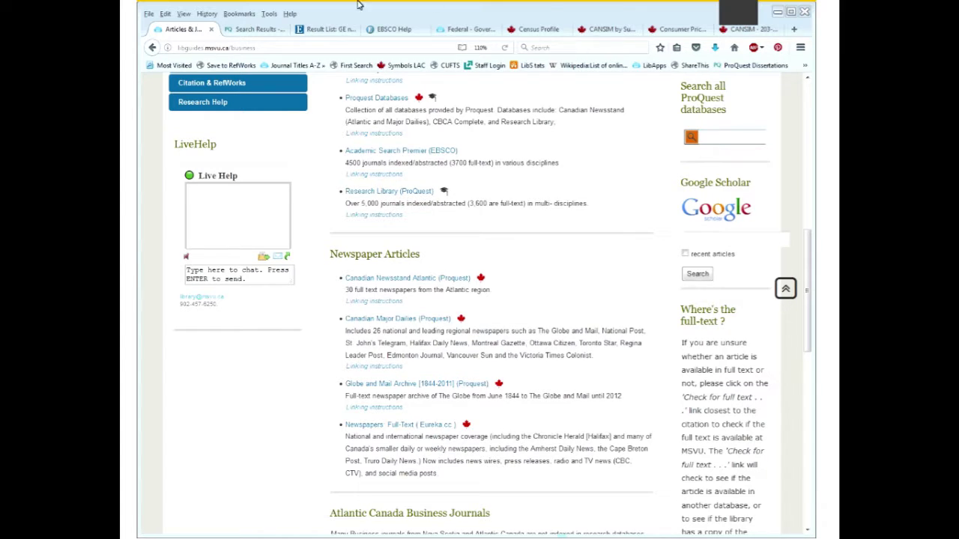
- Load libguides.msvu.ca in place of the ProQuest results and open the APA Citation Style guide
{"action": "left_click", "coordinate": [247, 29]}
{"action": "left_click", "coordinate": [260, 47]}
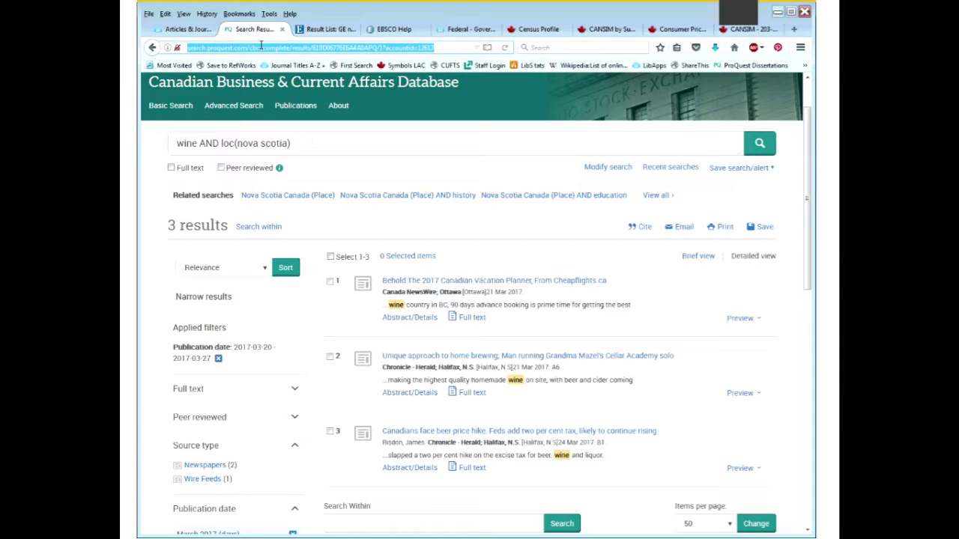
{"action": "type", "text": "libguides.msvu.ca"}
{"action": "key", "text": "Return"}
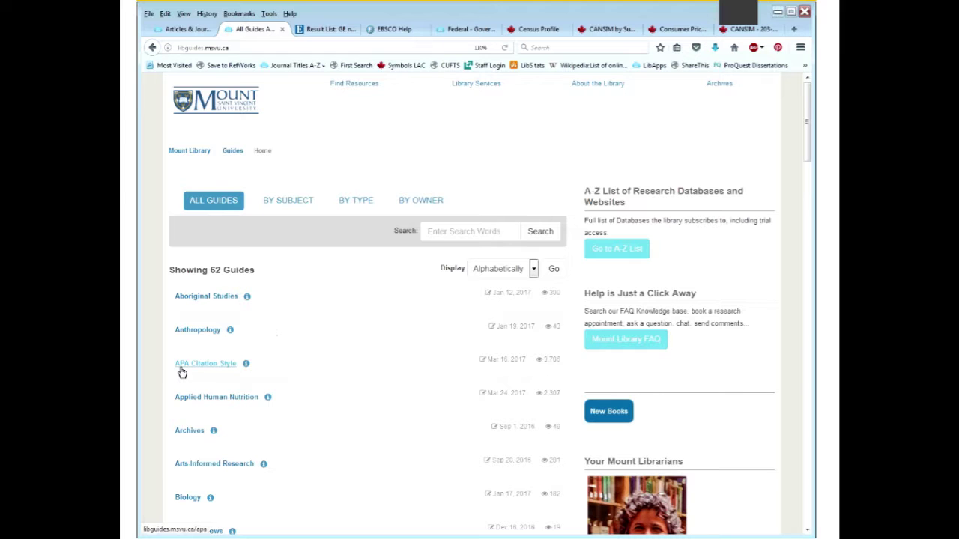
{"action": "left_click", "coordinate": [181, 371]}
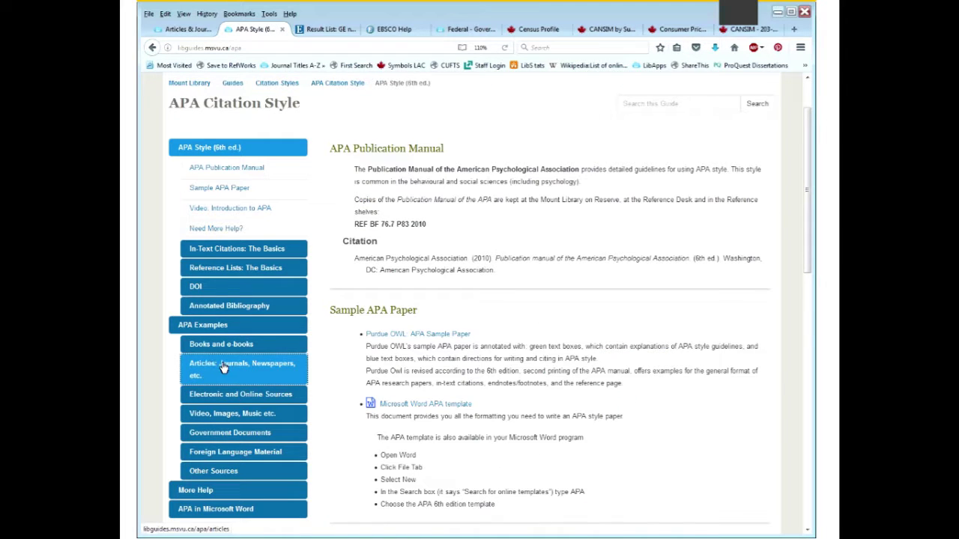
- Look up the APA citation examples for articles in journals, magazines and newspapers
{"action": "left_click", "coordinate": [223, 367]}
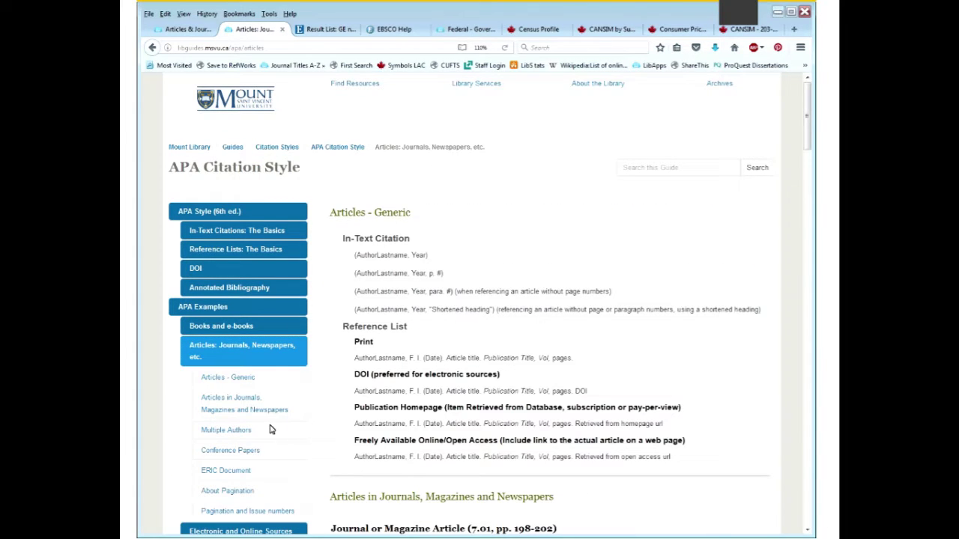
{"action": "left_click", "coordinate": [256, 414]}
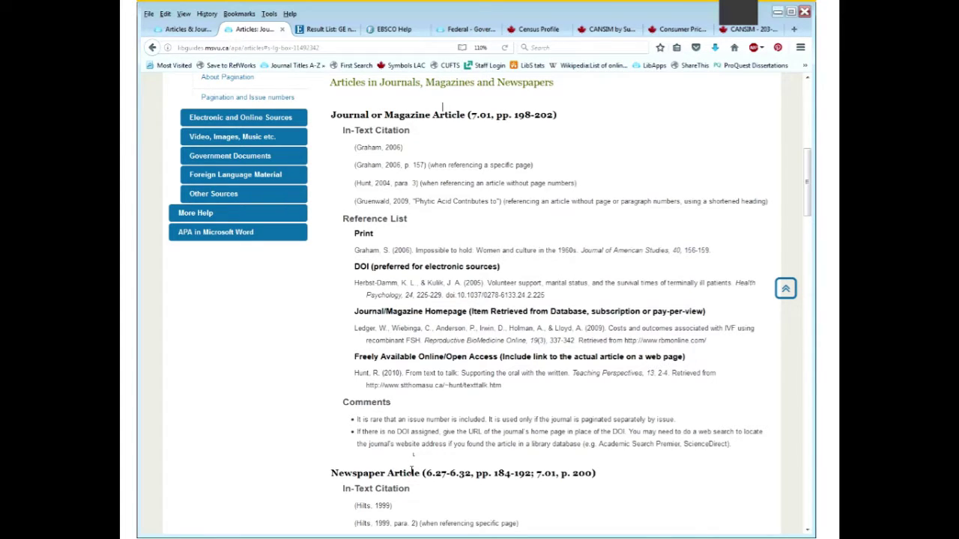
{"action": "scroll", "coordinate": [411, 469], "scroll_direction": "down", "scroll_amount": 5}
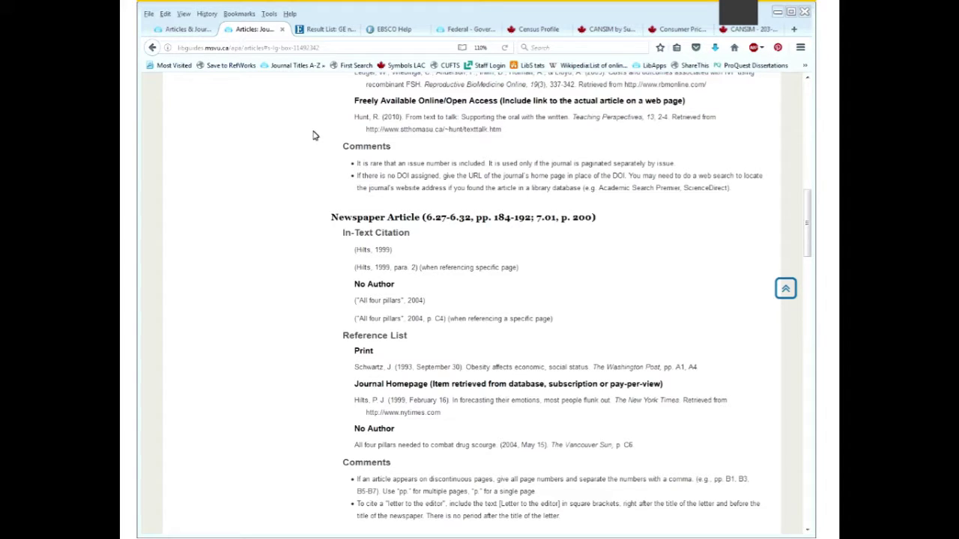
{"action": "left_click", "coordinate": [182, 30]}
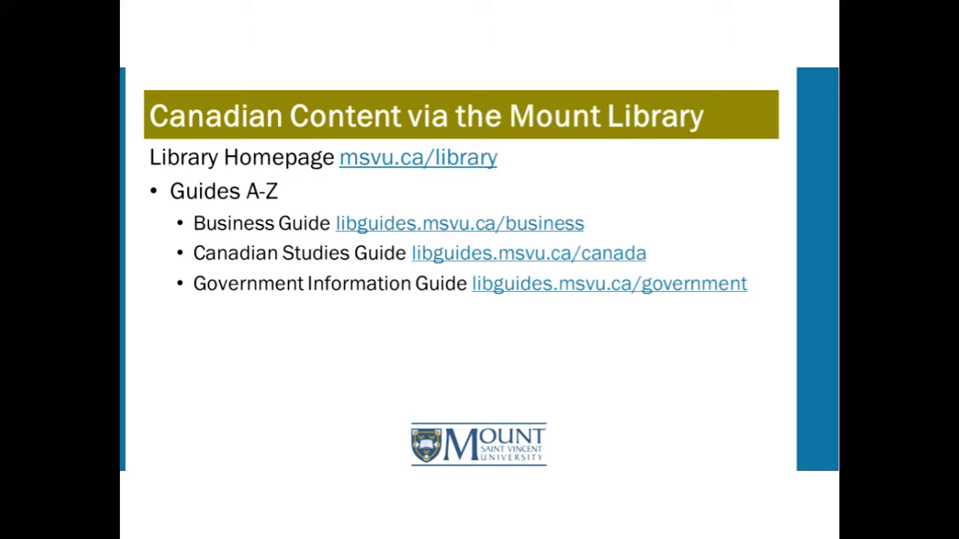
{"action": "key", "text": "Right"}
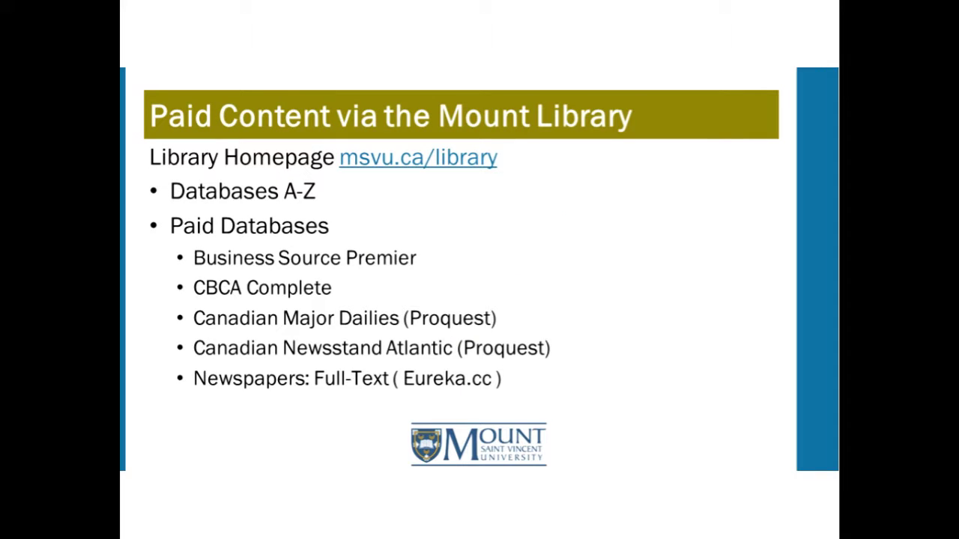
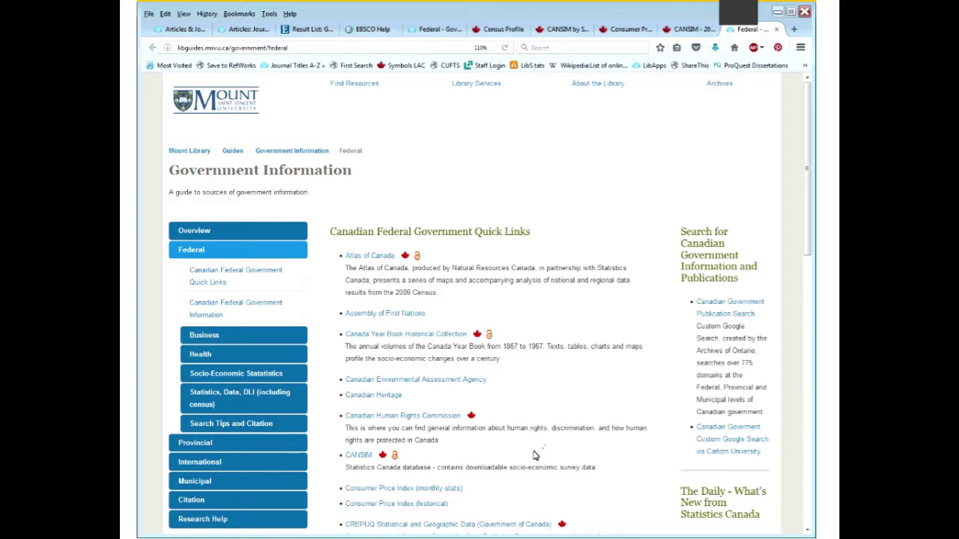
- Open Statistics Canada: 2011 Census Profiles from the Federal quick links of the Government Information guide
{"action": "scroll", "coordinate": [534, 456], "scroll_direction": "down", "scroll_amount": 2}
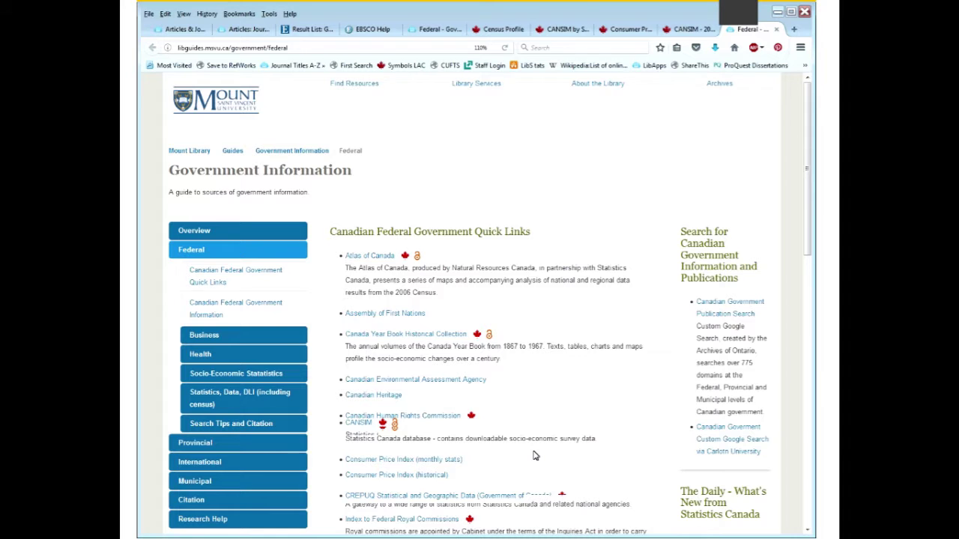
{"action": "scroll", "coordinate": [534, 455], "scroll_direction": "down", "scroll_amount": 5}
{"action": "mouse_move", "coordinate": [418, 440]}
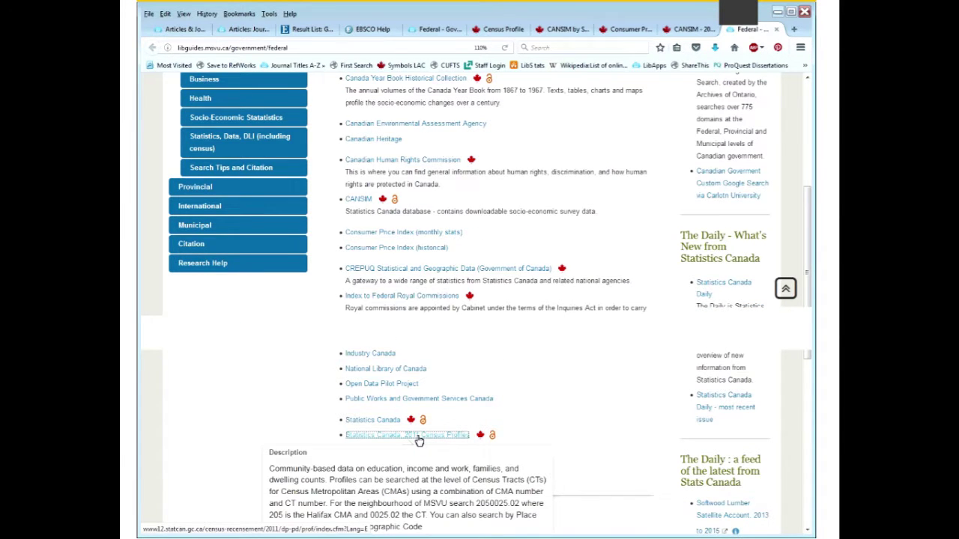
{"action": "left_click", "coordinate": [418, 440]}
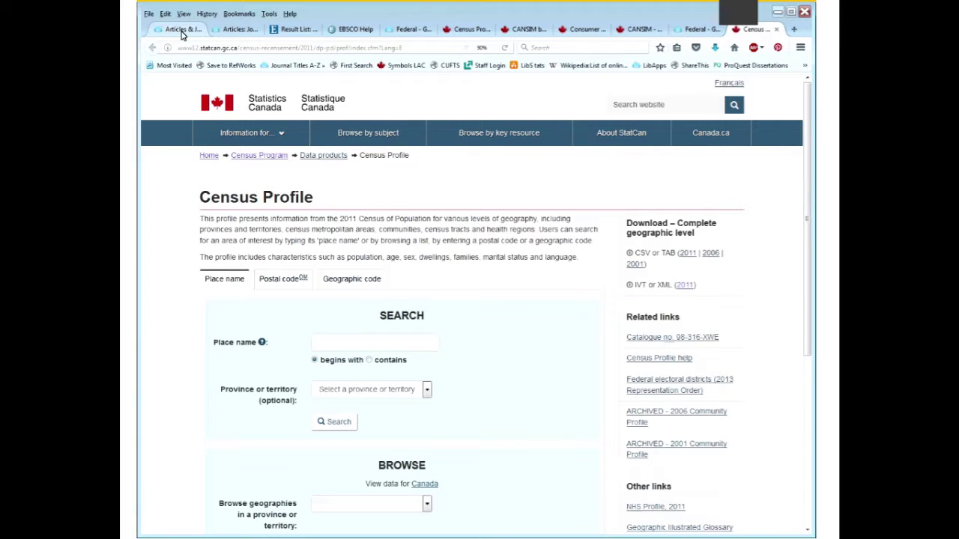
- Return to the guide's Federal page and locate the 2011 Census Profiles link again
{"action": "left_click", "coordinate": [408, 28]}
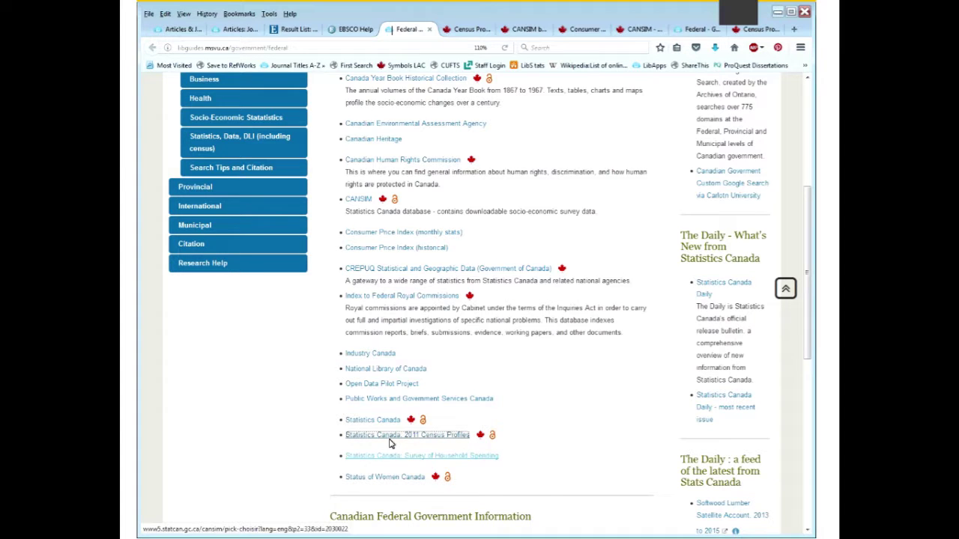
{"action": "mouse_move", "coordinate": [410, 444]}
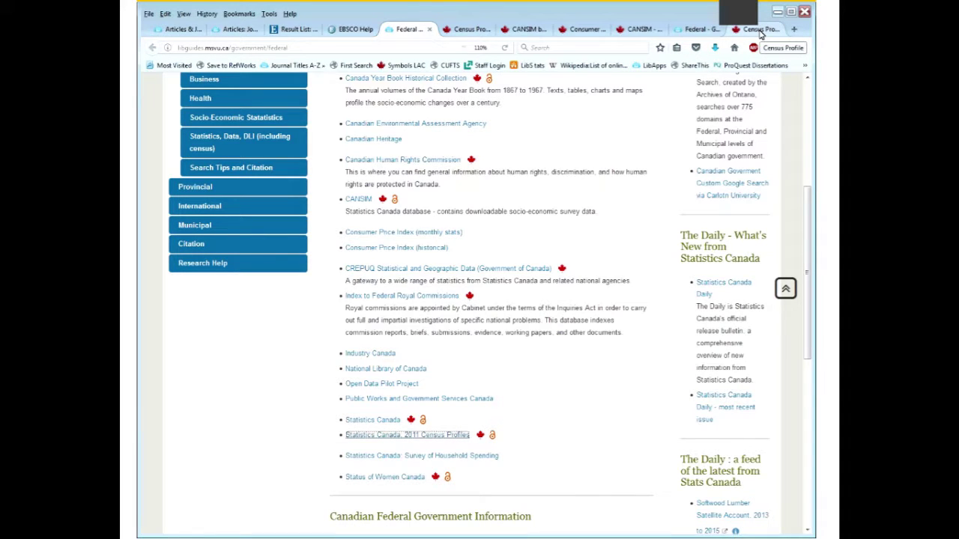
- Search the 2011 Census Profile for the place name Halifax and open the Halifax regional municipality census subdivision profile
{"action": "left_click", "coordinate": [760, 32]}
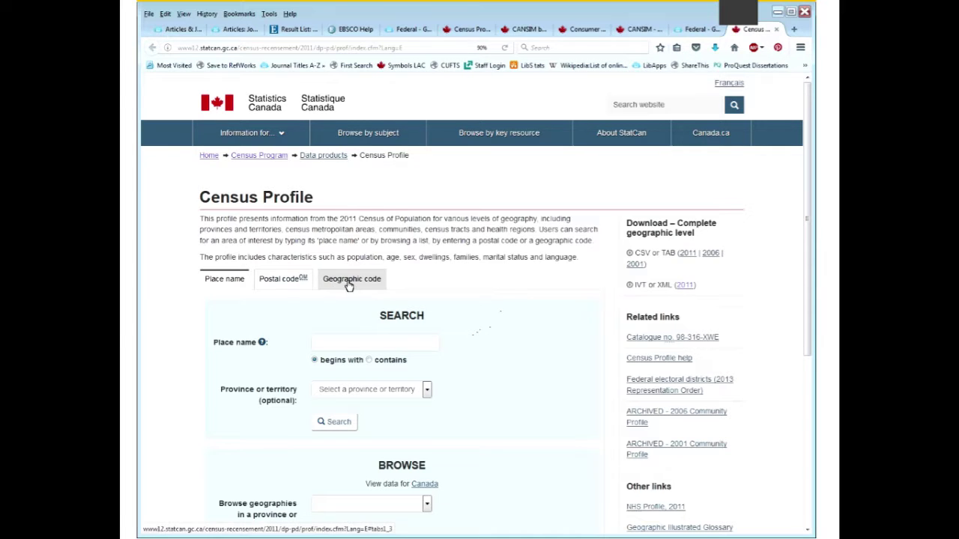
{"action": "left_click", "coordinate": [406, 343]}
{"action": "type", "text": "halif"}
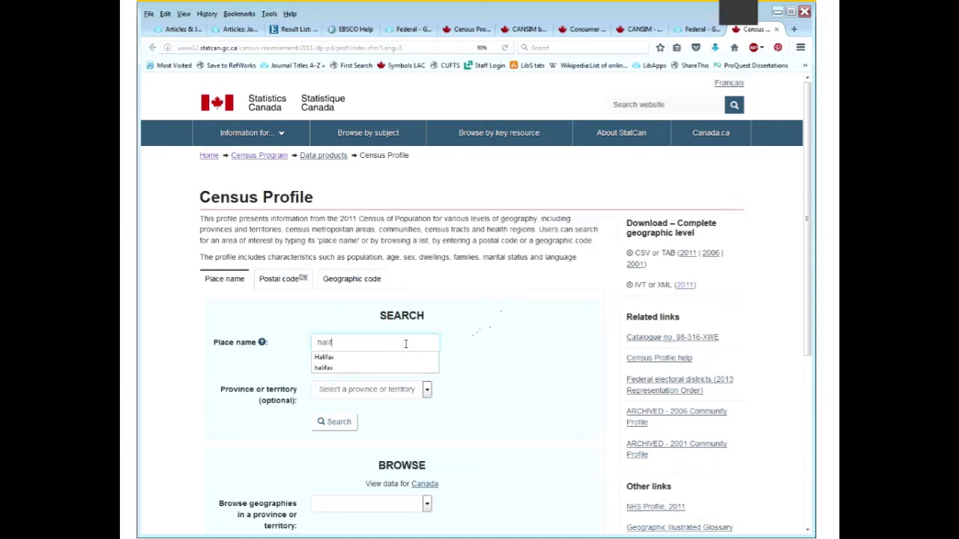
{"action": "left_click", "coordinate": [406, 358]}
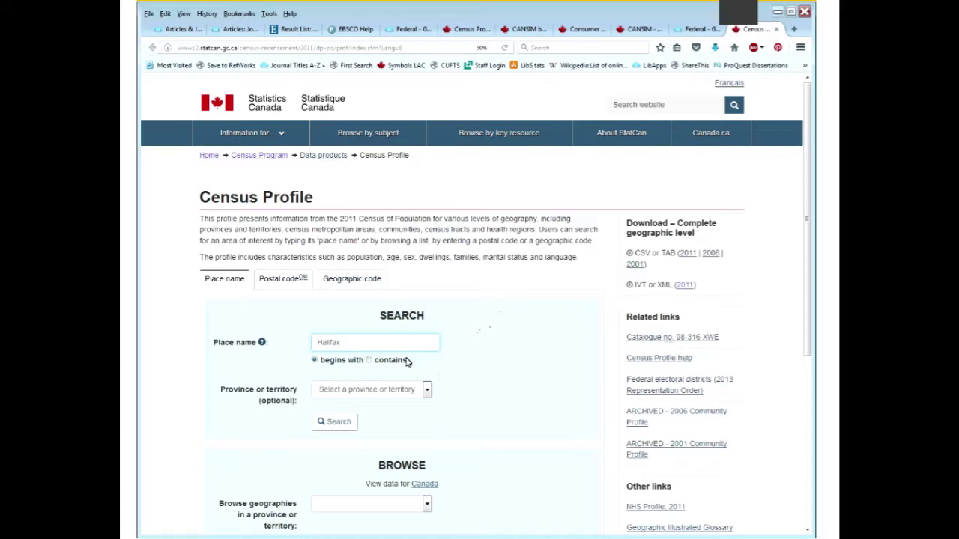
{"action": "left_click", "coordinate": [335, 423]}
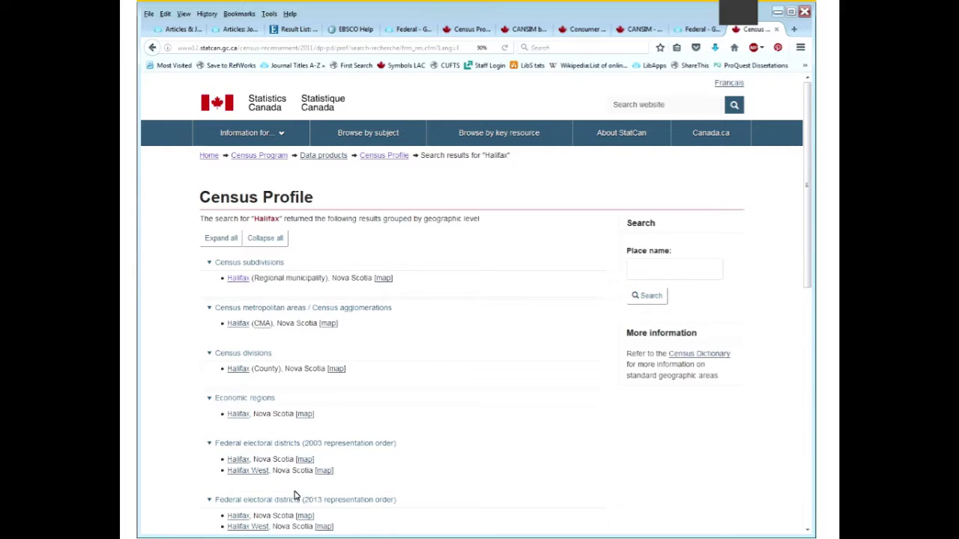
{"action": "left_click", "coordinate": [238, 278]}
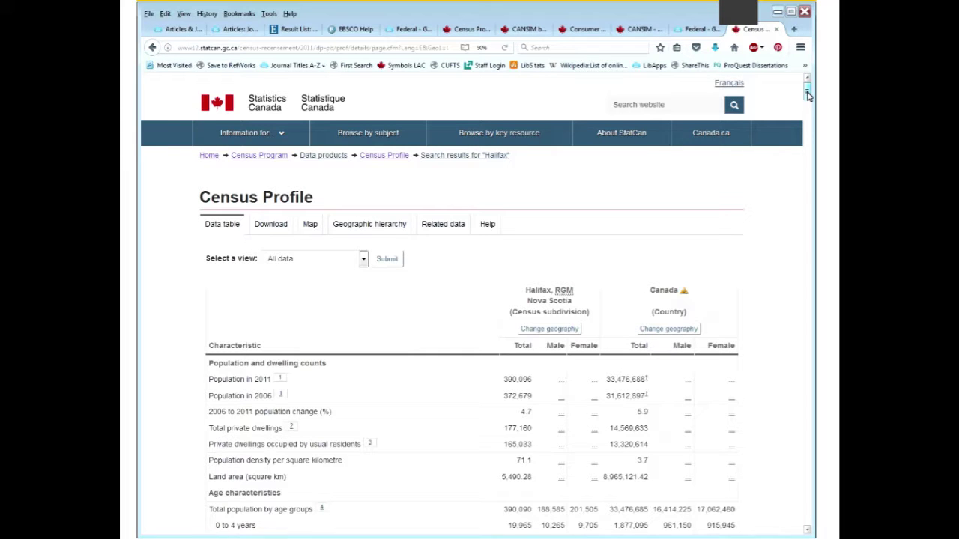
- Examine the Halifax profile's data table and find "language" in it to review the detailed mother tongue figures
{"action": "left_click_drag", "start_coordinate": [807, 92], "coordinate": [807, 129]}
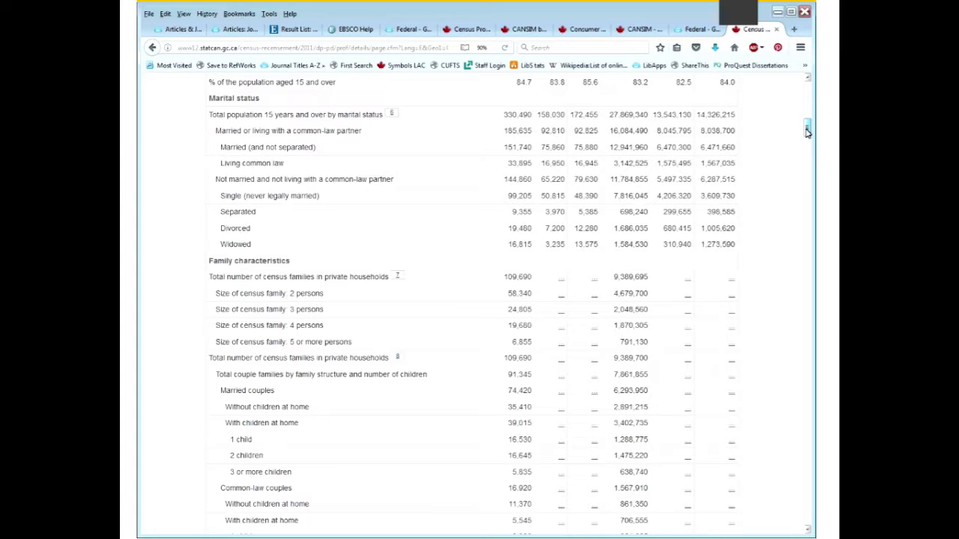
{"action": "left_click_drag", "start_coordinate": [807, 131], "coordinate": [807, 97]}
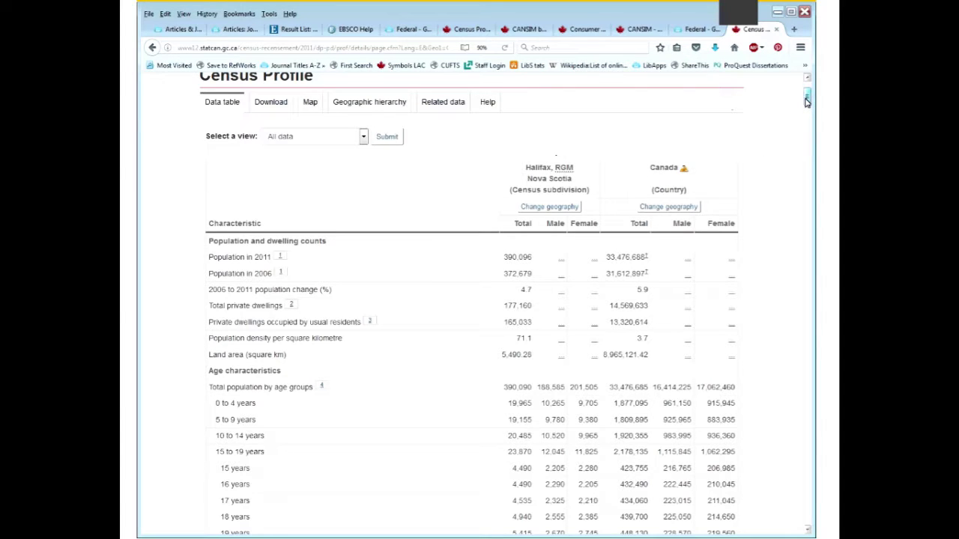
{"action": "left_click_drag", "start_coordinate": [807, 102], "coordinate": [807, 103]}
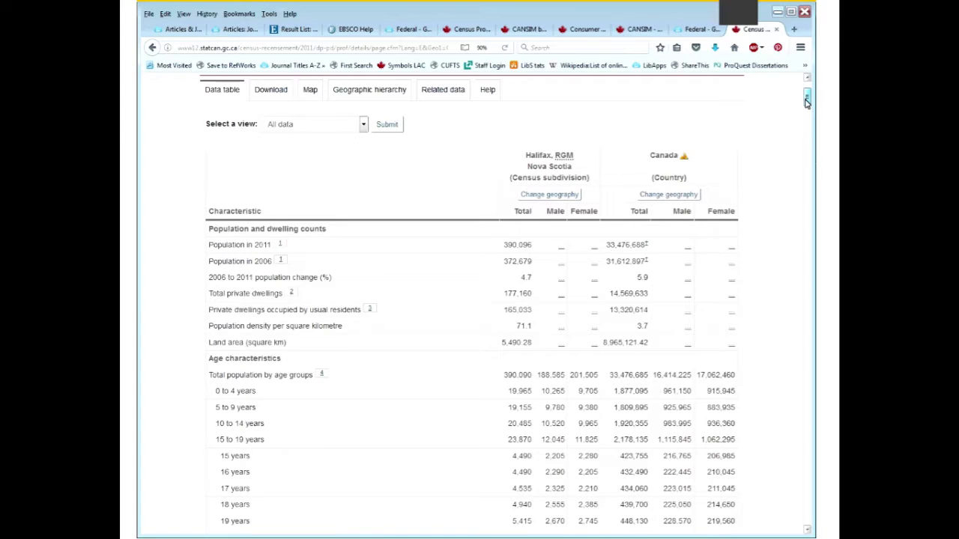
{"action": "left_click_drag", "start_coordinate": [806, 102], "coordinate": [808, 161]}
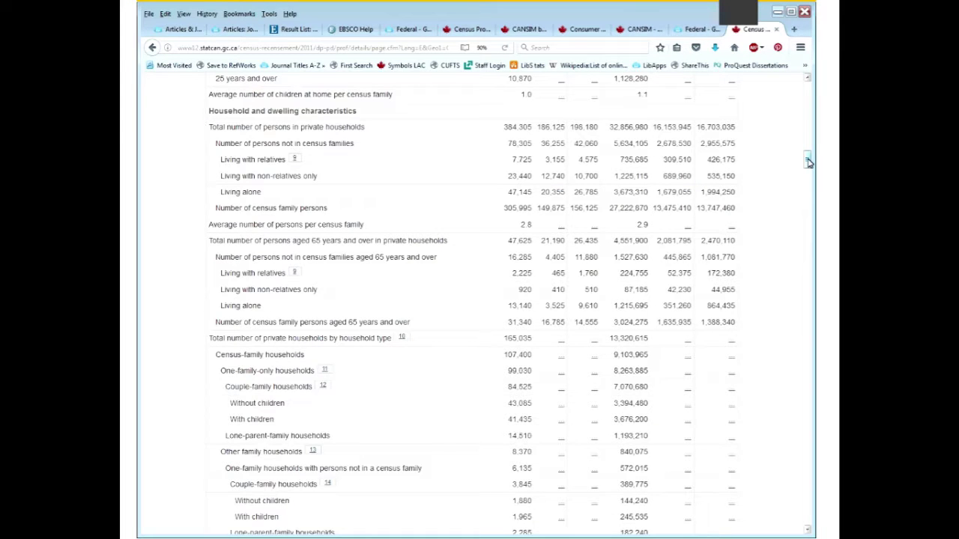
{"action": "key", "text": "ctrl+f"}
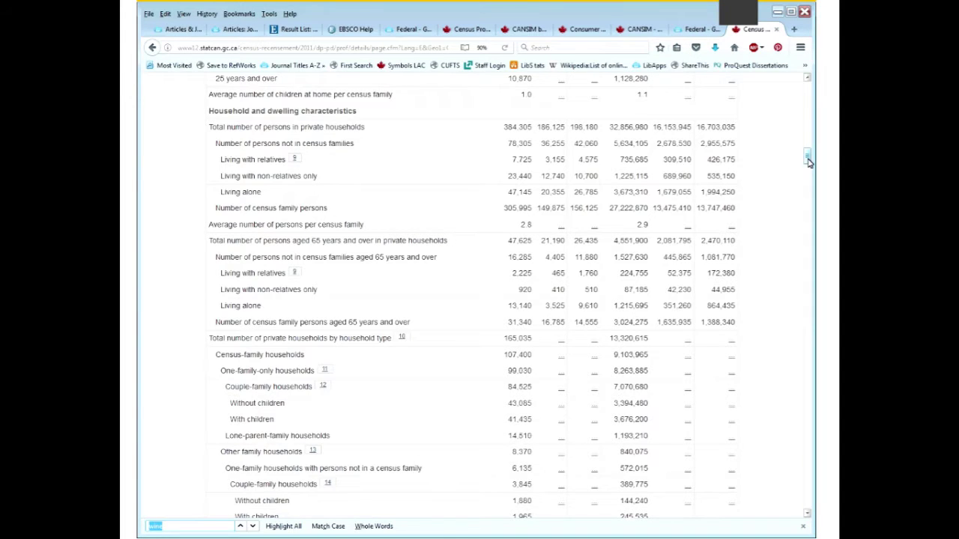
{"action": "type", "text": "language"}
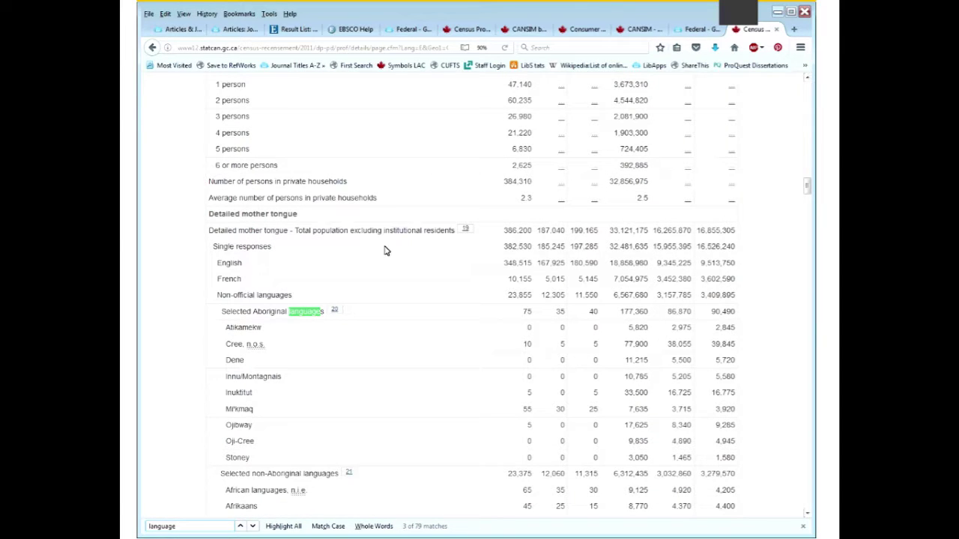
{"action": "left_click", "coordinate": [171, 334]}
{"action": "scroll", "coordinate": [241, 494], "scroll_direction": "down", "scroll_amount": 5}
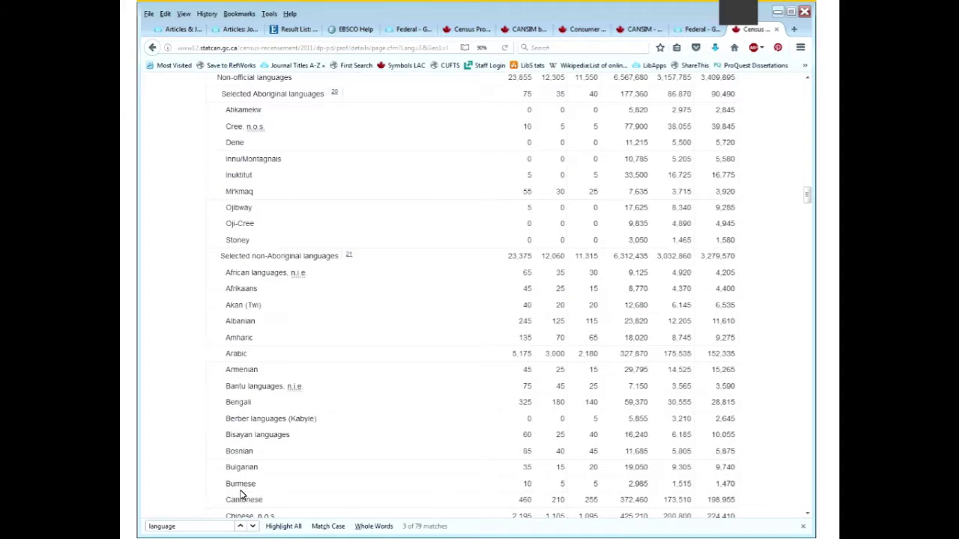
{"action": "scroll", "coordinate": [241, 494], "scroll_direction": "down", "scroll_amount": 1}
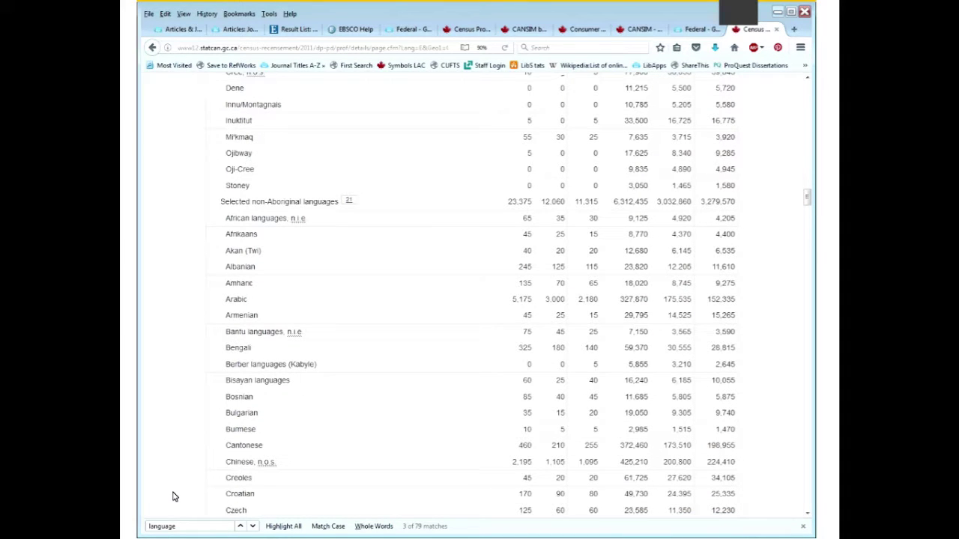
{"action": "left_click_drag", "start_coordinate": [807, 200], "coordinate": [809, 216]}
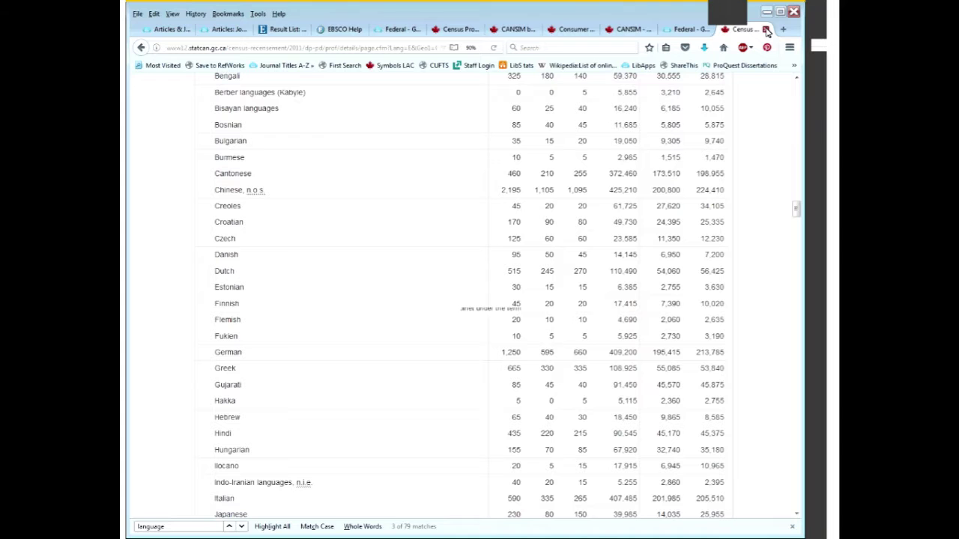
- Close the Halifax census profile and open the English version of CANSIM from the guide's Federal quick links
{"action": "left_click", "coordinate": [766, 29]}
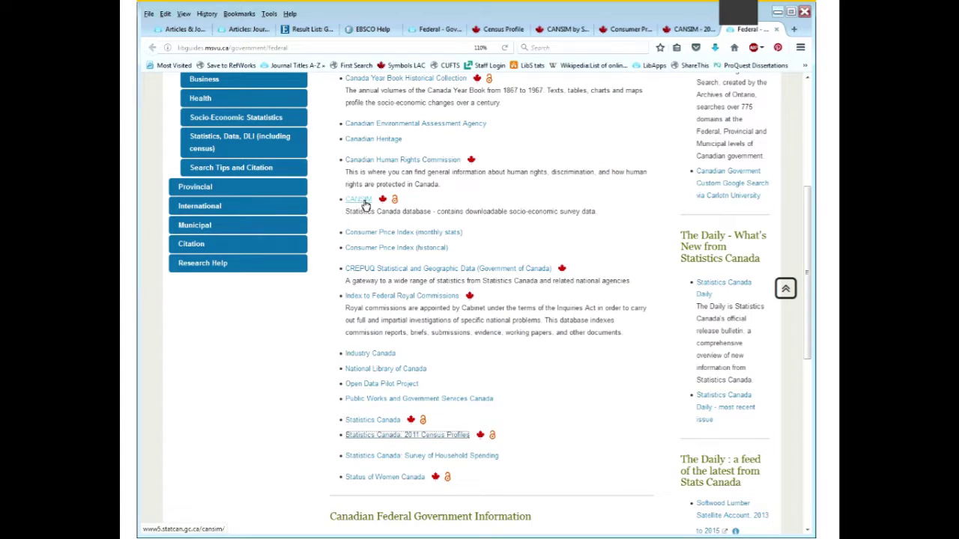
{"action": "middle_click", "coordinate": [364, 204]}
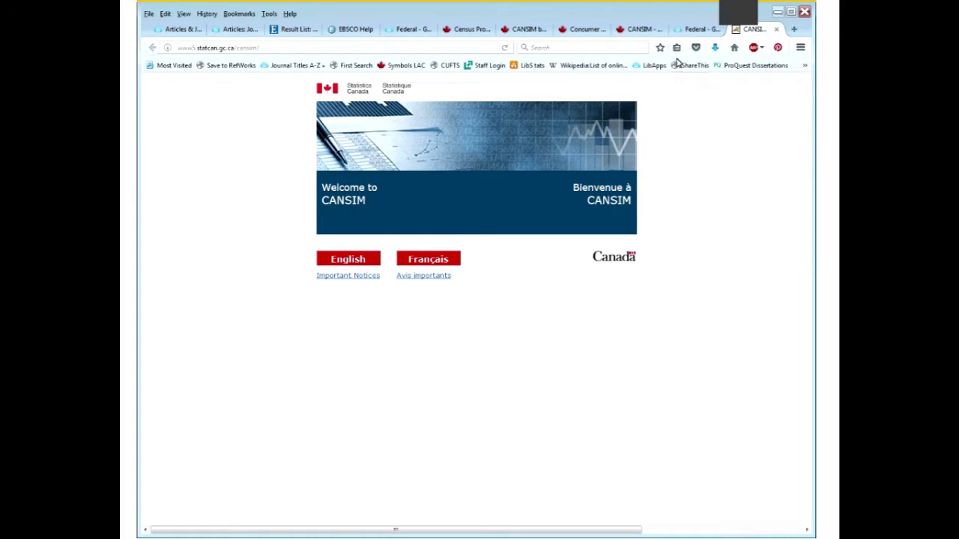
{"action": "left_click", "coordinate": [685, 31]}
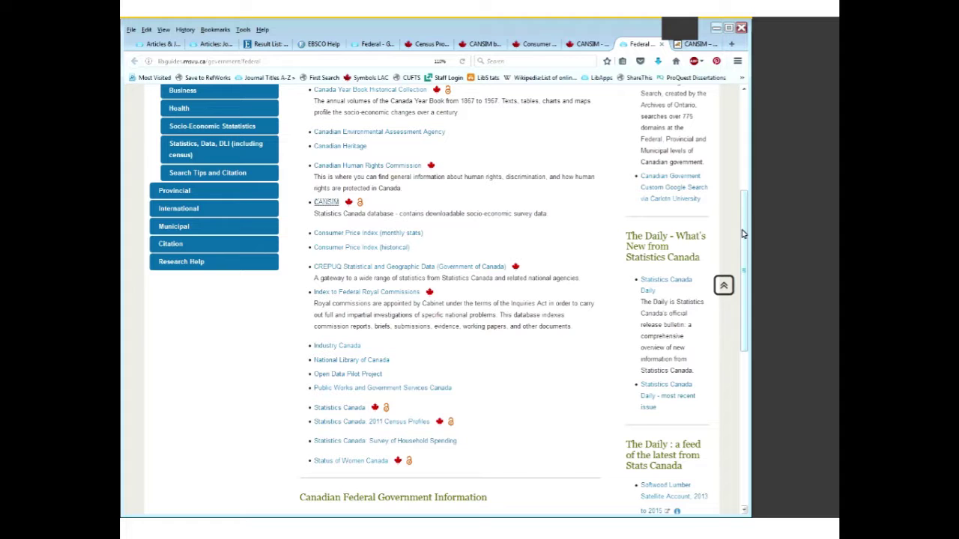
{"action": "left_click_drag", "start_coordinate": [742, 234], "coordinate": [719, 39]}
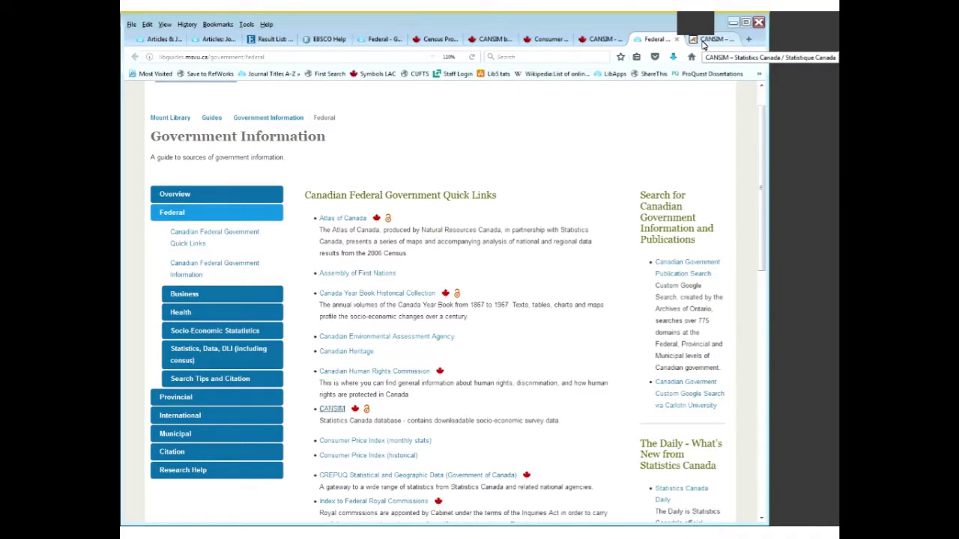
{"action": "left_click", "coordinate": [704, 41]}
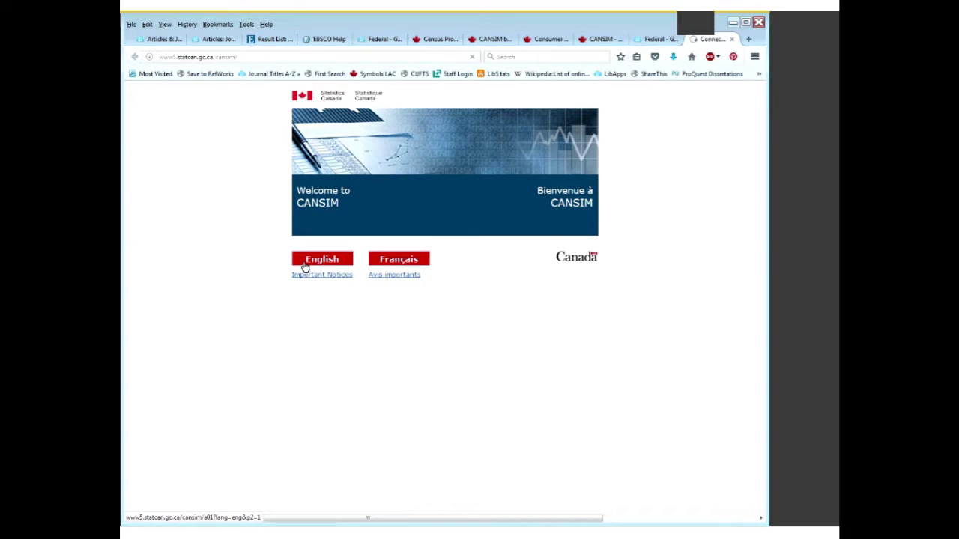
{"action": "left_click", "coordinate": [336, 264]}
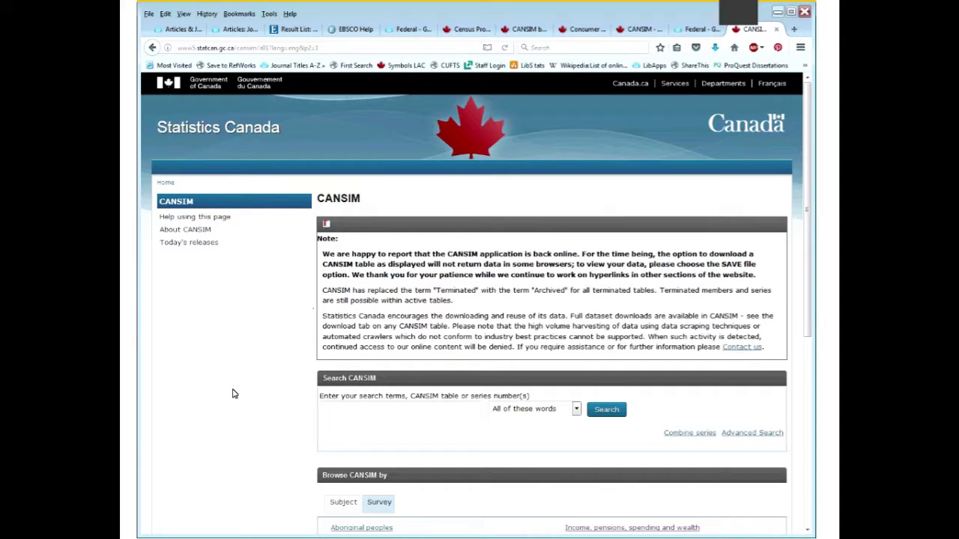
- Browse CANSIM by the subject Retail and wholesale and list the tables on retail sales by type of product
{"action": "scroll", "coordinate": [232, 394], "scroll_direction": "down", "scroll_amount": 3}
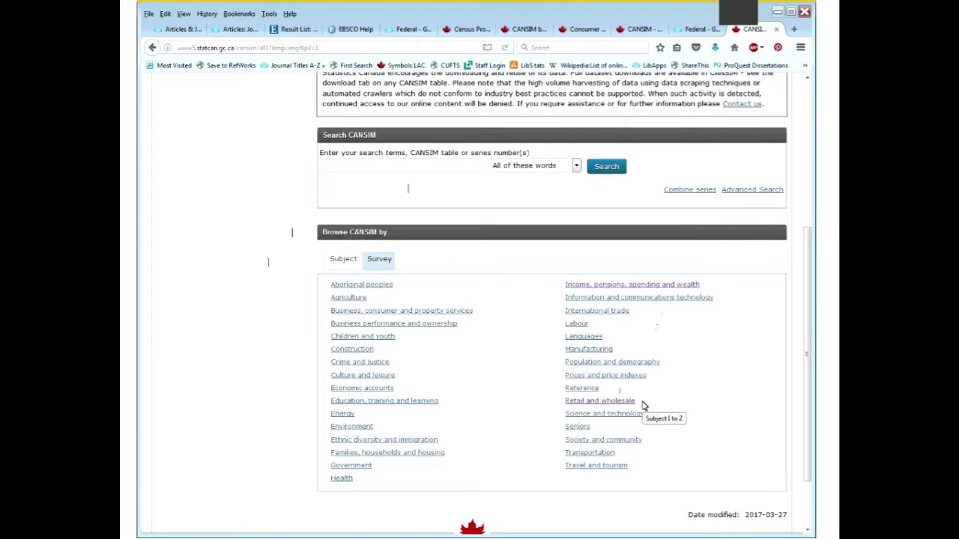
{"action": "left_click", "coordinate": [593, 403]}
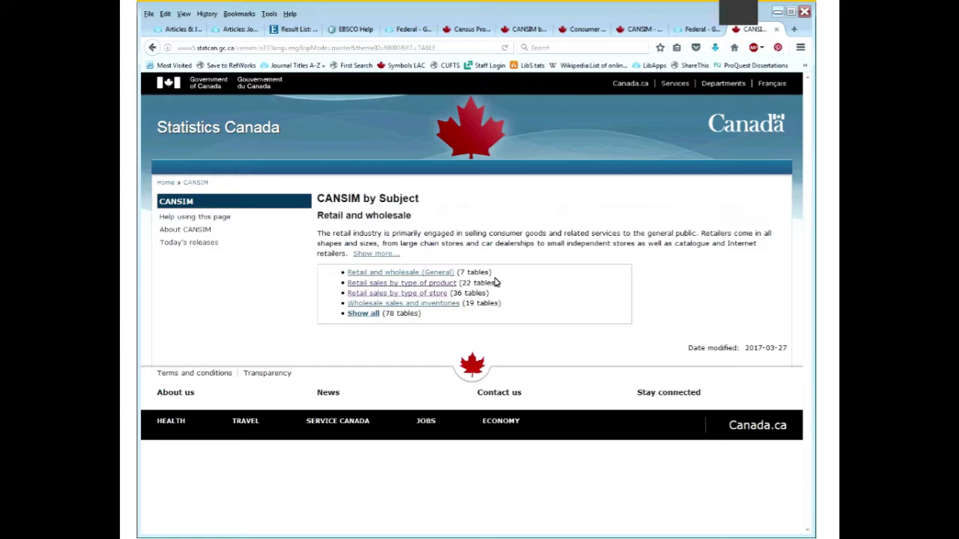
{"action": "left_click", "coordinate": [448, 284]}
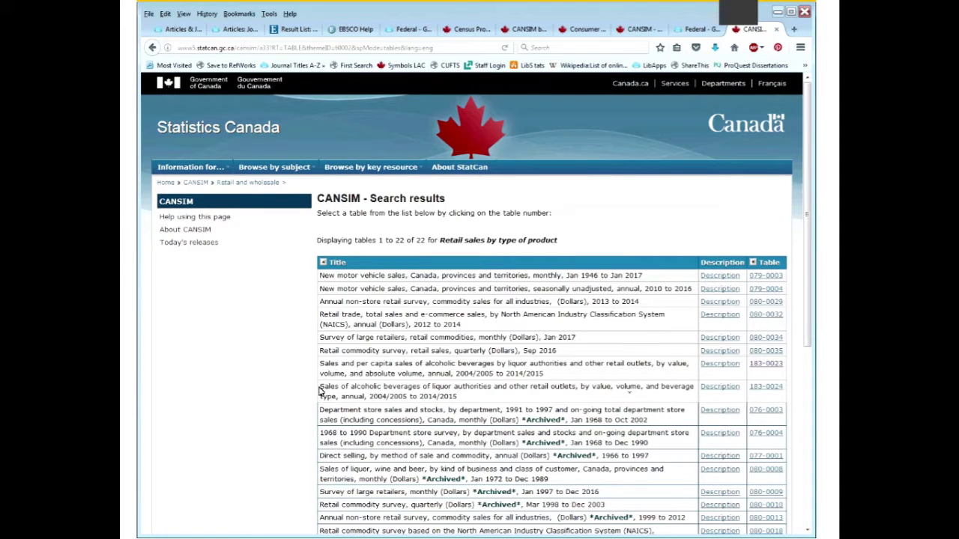
- Open table 183-0024 on sales of alcoholic beverages by value, volume and beverage type
{"action": "left_click_drag", "start_coordinate": [320, 387], "coordinate": [458, 398]}
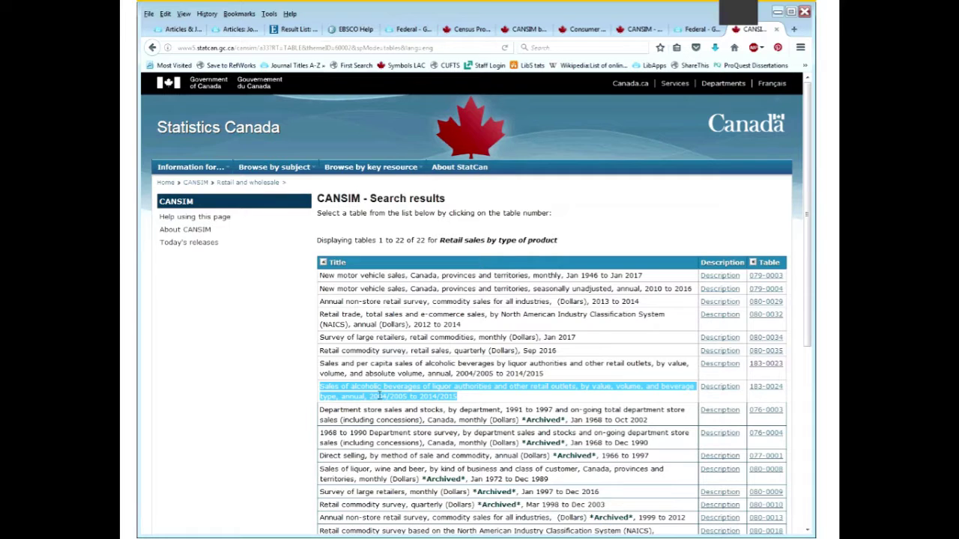
{"action": "left_click", "coordinate": [403, 397]}
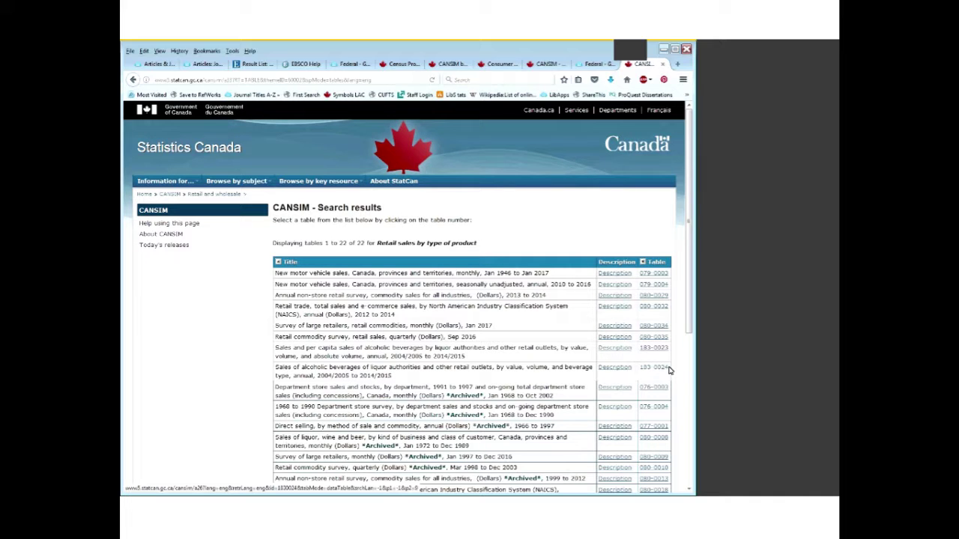
{"action": "left_click", "coordinate": [641, 369]}
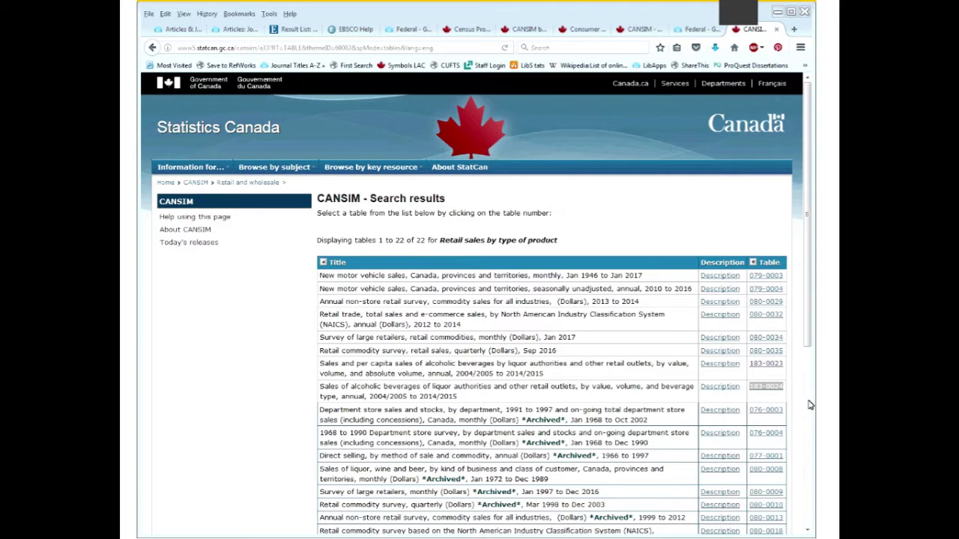
{"action": "right_click", "coordinate": [767, 386]}
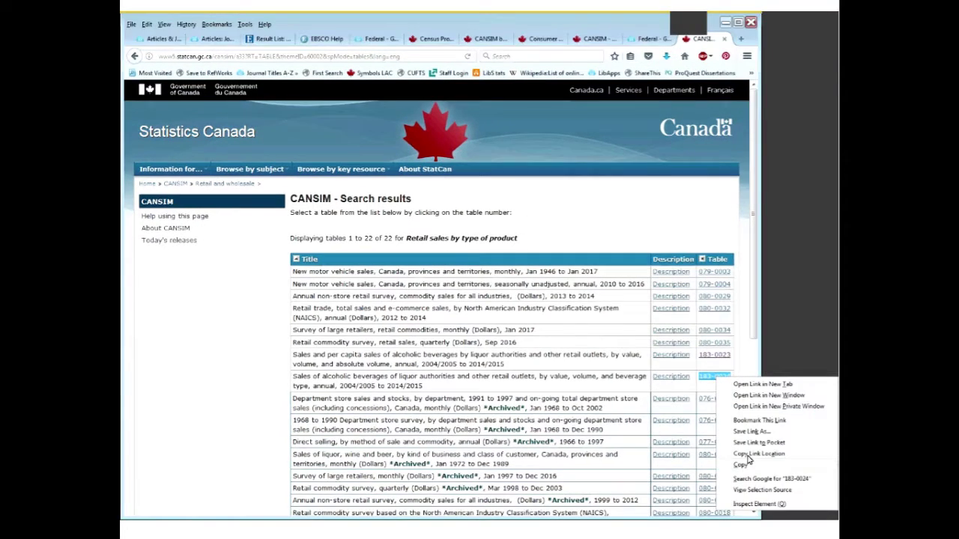
{"action": "left_click", "coordinate": [803, 472]}
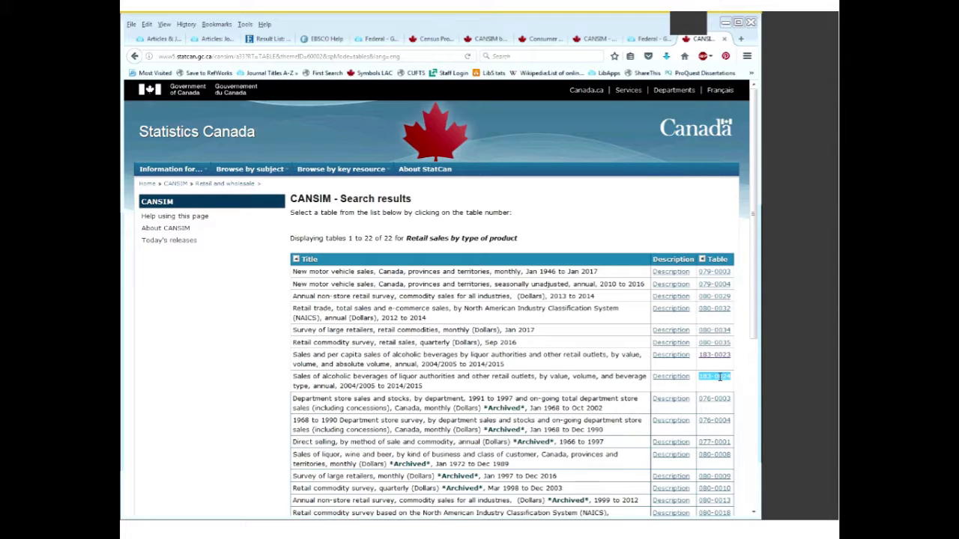
{"action": "left_click", "coordinate": [718, 377]}
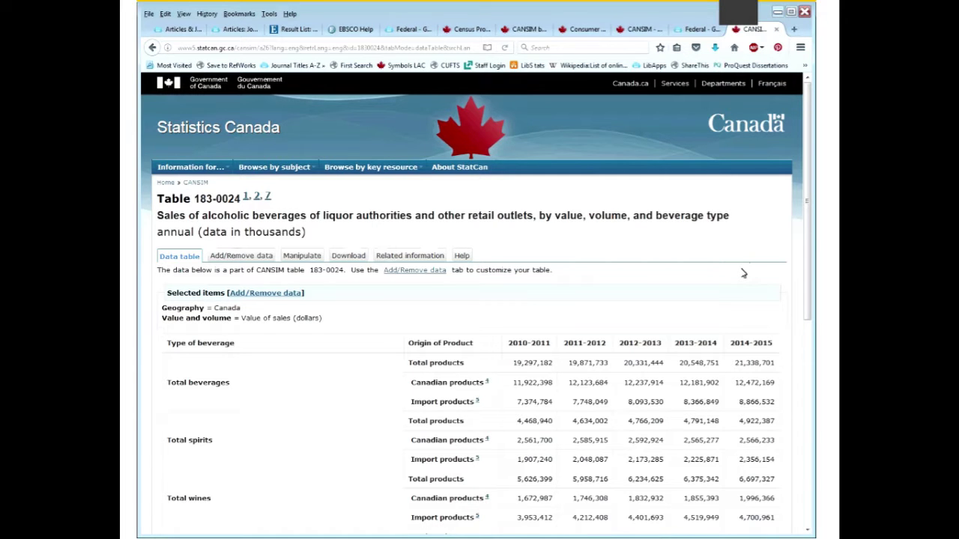
- Examine the alcoholic beverage sales table, checking its selected geography, its value and volume setting, and its data unit
{"action": "scroll", "coordinate": [289, 372], "scroll_direction": "down", "scroll_amount": 2}
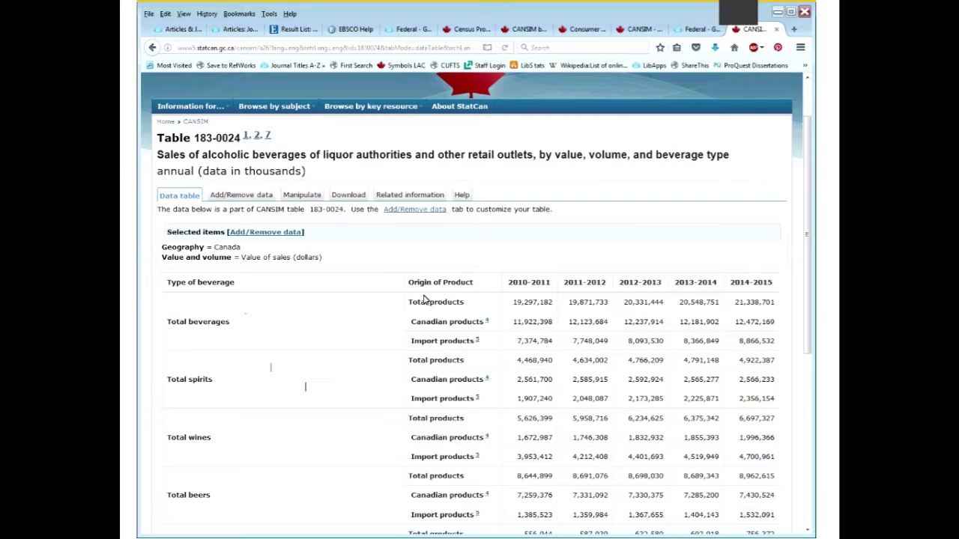
{"action": "scroll", "coordinate": [424, 299], "scroll_direction": "down", "scroll_amount": 3}
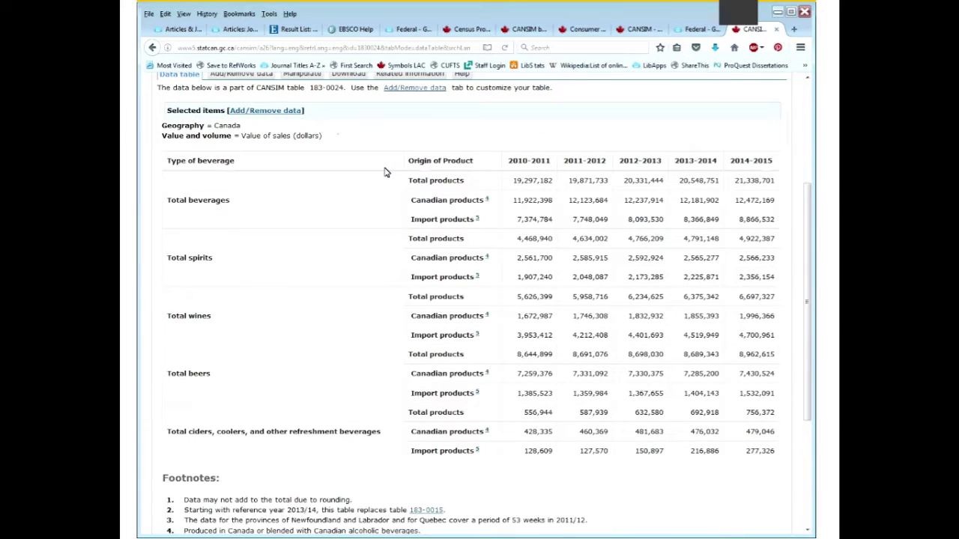
{"action": "scroll", "coordinate": [384, 172], "scroll_direction": "up", "scroll_amount": 2}
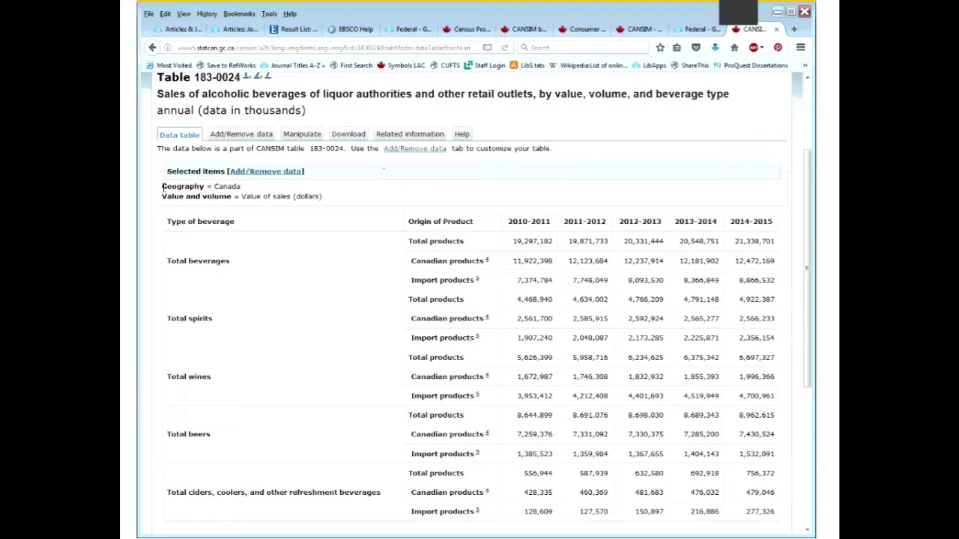
{"action": "left_click_drag", "start_coordinate": [162, 187], "coordinate": [241, 192]}
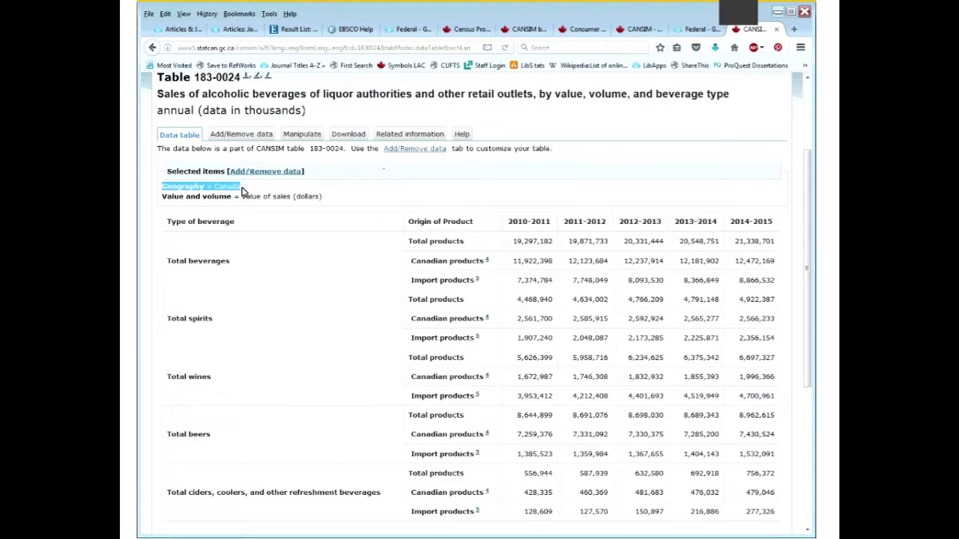
{"action": "left_click", "coordinate": [162, 198]}
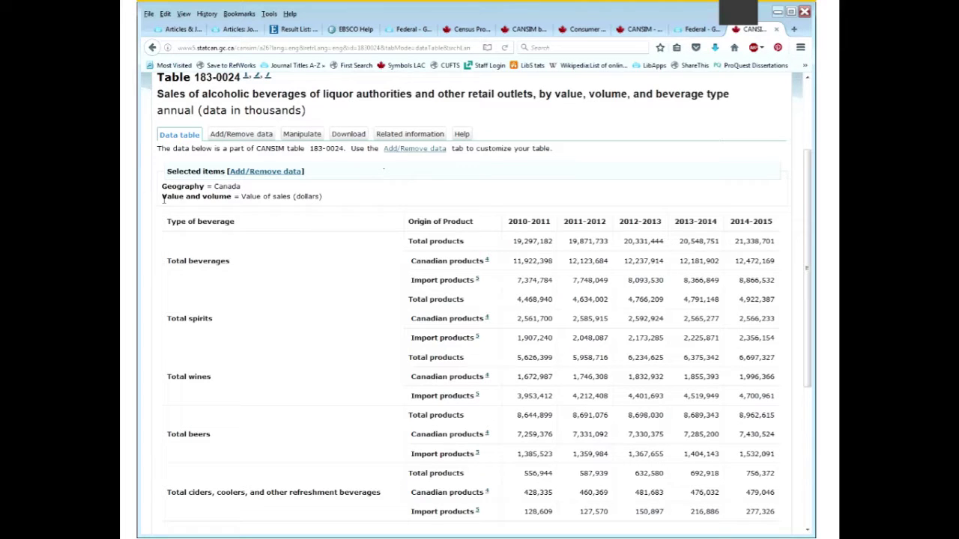
{"action": "left_click_drag", "start_coordinate": [162, 198], "coordinate": [310, 211]}
{"action": "left_click", "coordinate": [325, 200]}
{"action": "left_click_drag", "start_coordinate": [208, 110], "coordinate": [303, 110]}
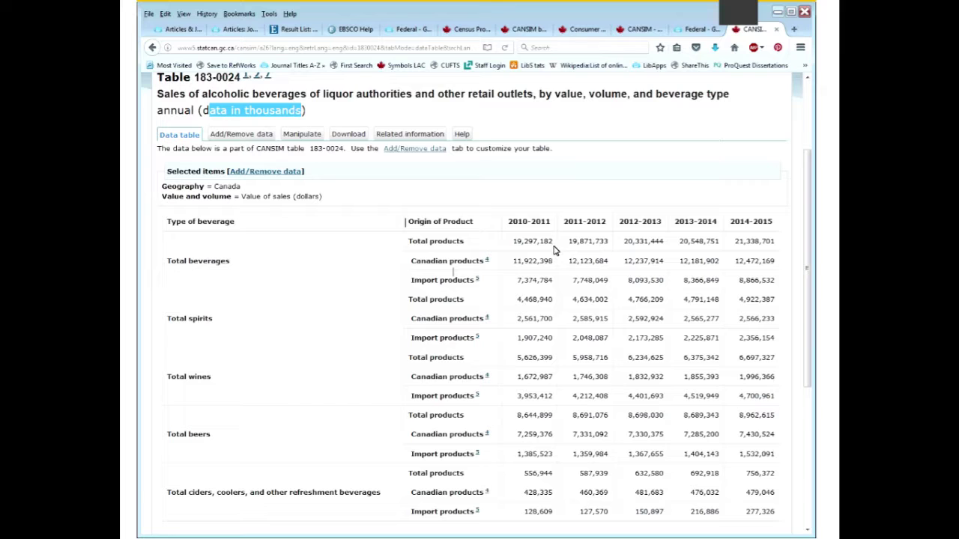
- Open the table's data selection options and add Nova Scotia to the selected geography
{"action": "left_click", "coordinate": [502, 217]}
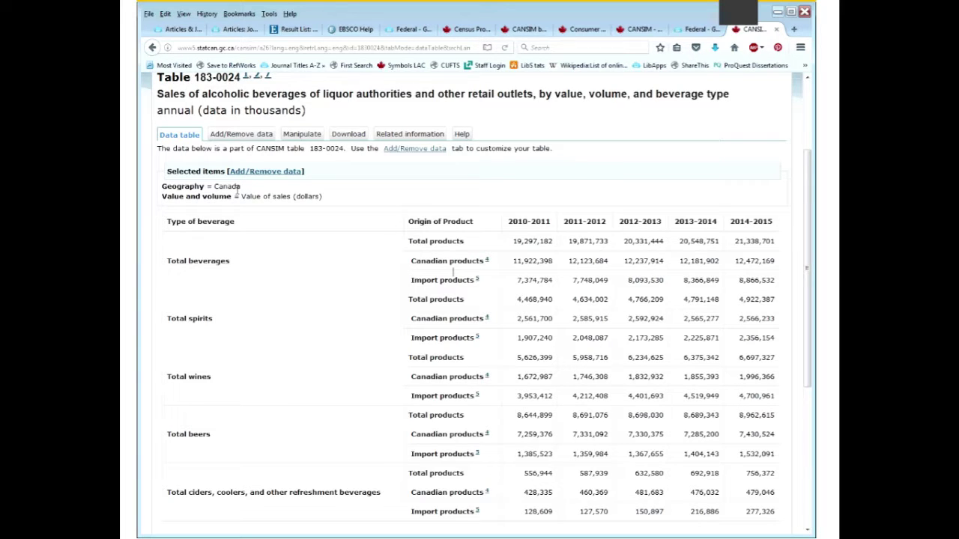
{"action": "left_click", "coordinate": [235, 133]}
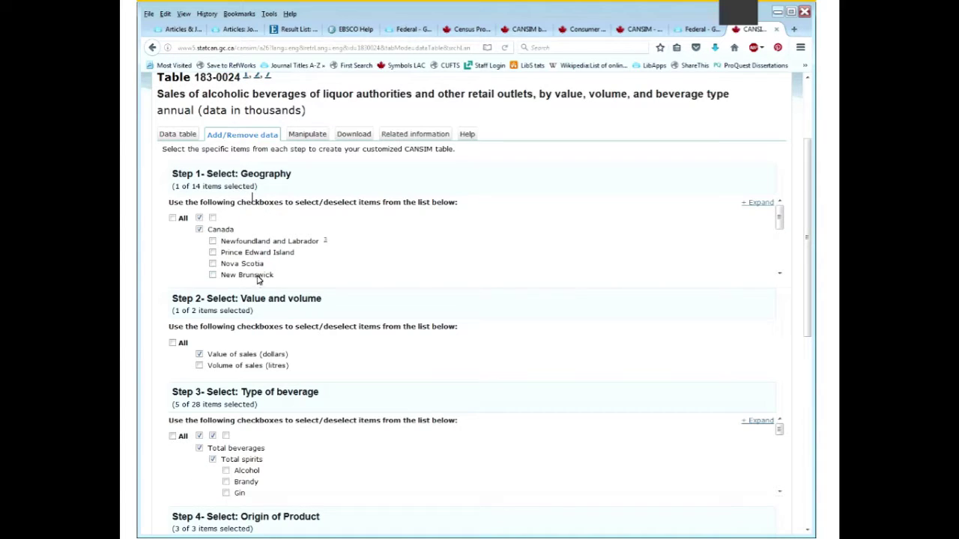
{"action": "left_click", "coordinate": [213, 264]}
{"action": "scroll", "coordinate": [585, 478], "scroll_direction": "down", "scroll_amount": 2}
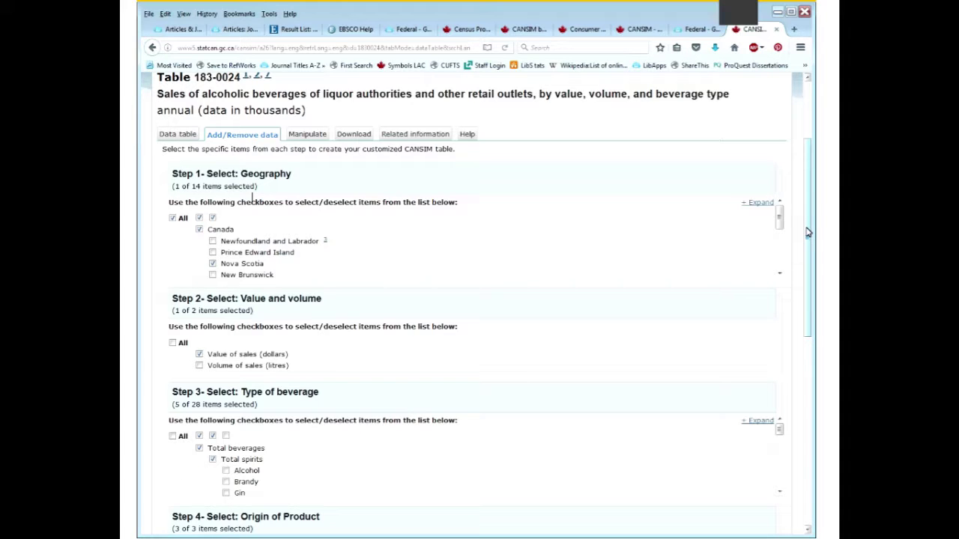
{"action": "scroll", "coordinate": [285, 464], "scroll_direction": "down", "scroll_amount": 2}
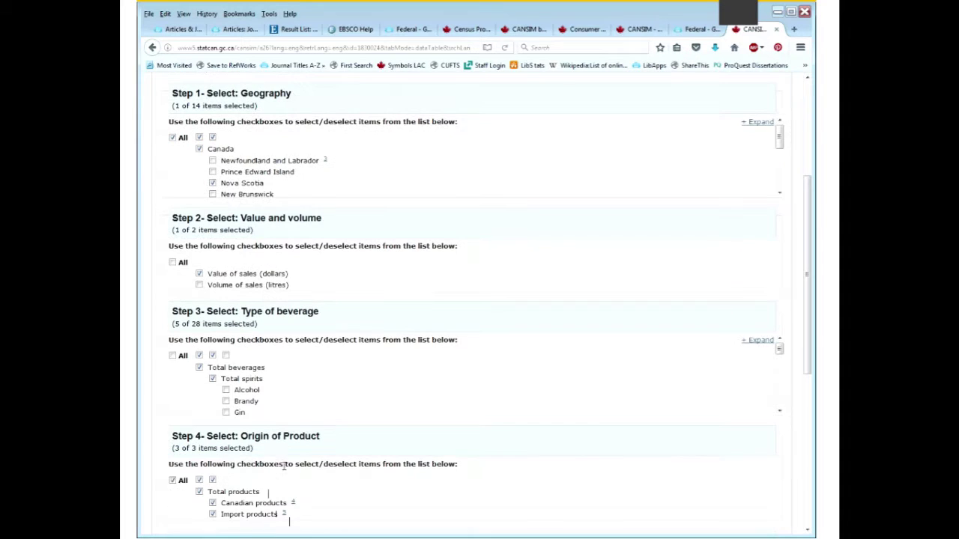
- Clear the default beverage types and select Total wines plus sparkling, red, white, rosé, fortified and other wines
{"action": "left_click", "coordinate": [199, 355]}
{"action": "left_click", "coordinate": [213, 355]}
{"action": "left_click_drag", "start_coordinate": [779, 353], "coordinate": [778, 376]}
{"action": "left_click", "coordinate": [213, 371]}
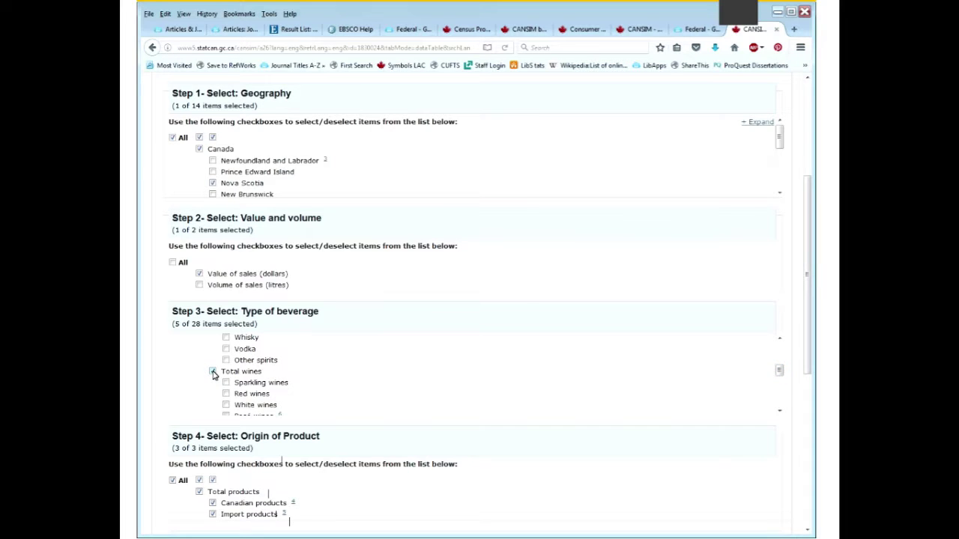
{"action": "left_click", "coordinate": [226, 383]}
{"action": "left_click", "coordinate": [226, 394]}
{"action": "left_click", "coordinate": [227, 404]}
{"action": "scroll", "coordinate": [251, 402], "scroll_direction": "down", "scroll_amount": 2}
{"action": "left_click", "coordinate": [226, 365]}
{"action": "left_click", "coordinate": [226, 376]}
{"action": "left_click", "coordinate": [226, 387]}
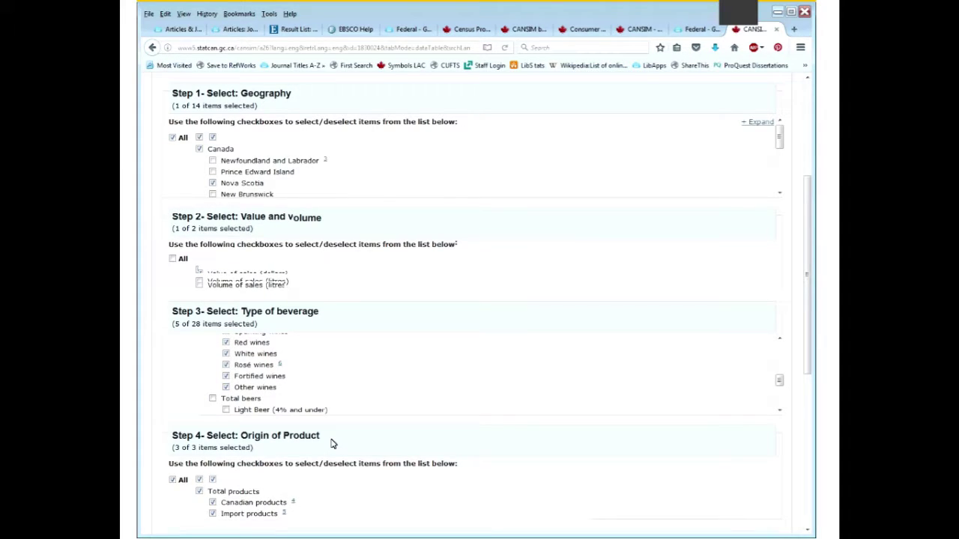
- Check the origin of product, annual time frame and output format settings, and retrieve the customized table
{"action": "scroll", "coordinate": [333, 444], "scroll_direction": "down", "scroll_amount": 1}
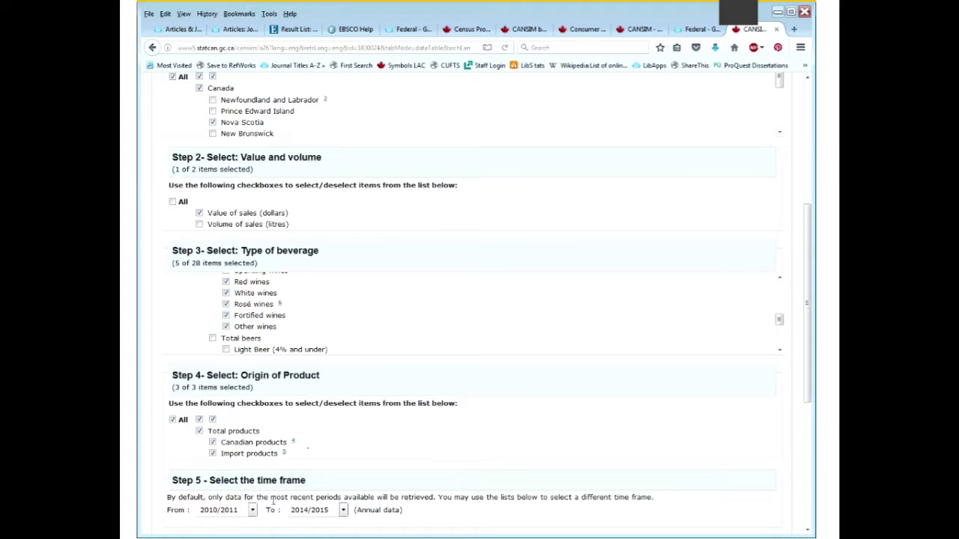
{"action": "scroll", "coordinate": [273, 500], "scroll_direction": "down", "scroll_amount": 1}
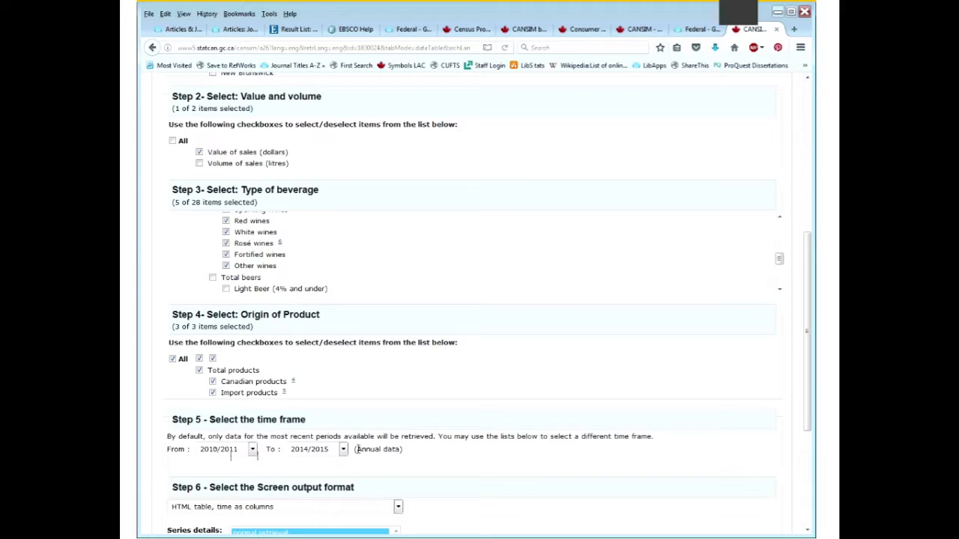
{"action": "left_click_drag", "start_coordinate": [357, 449], "coordinate": [400, 450]}
{"action": "left_click", "coordinate": [413, 457]}
{"action": "scroll", "coordinate": [421, 427], "scroll_direction": "down", "scroll_amount": 1}
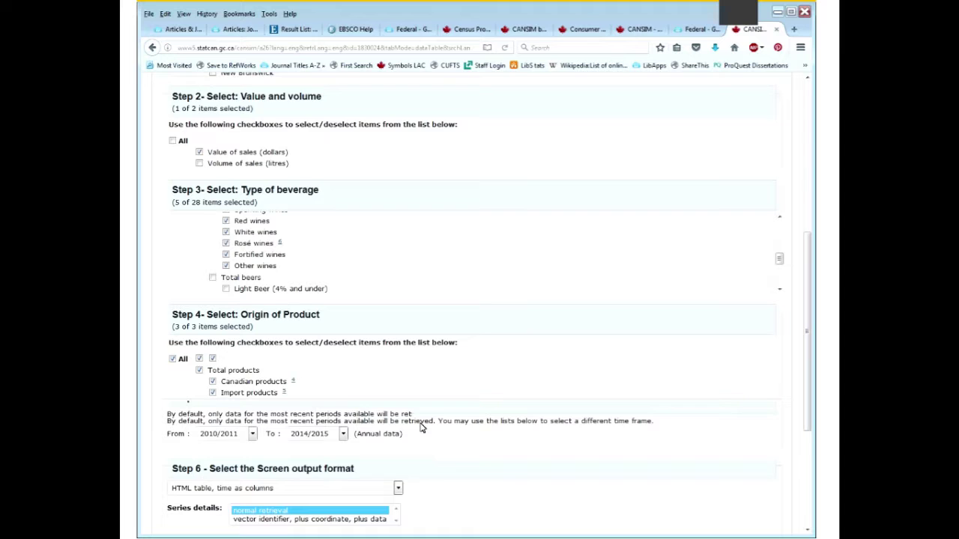
{"action": "scroll", "coordinate": [421, 427], "scroll_direction": "down", "scroll_amount": 2}
{"action": "left_click", "coordinate": [192, 493]}
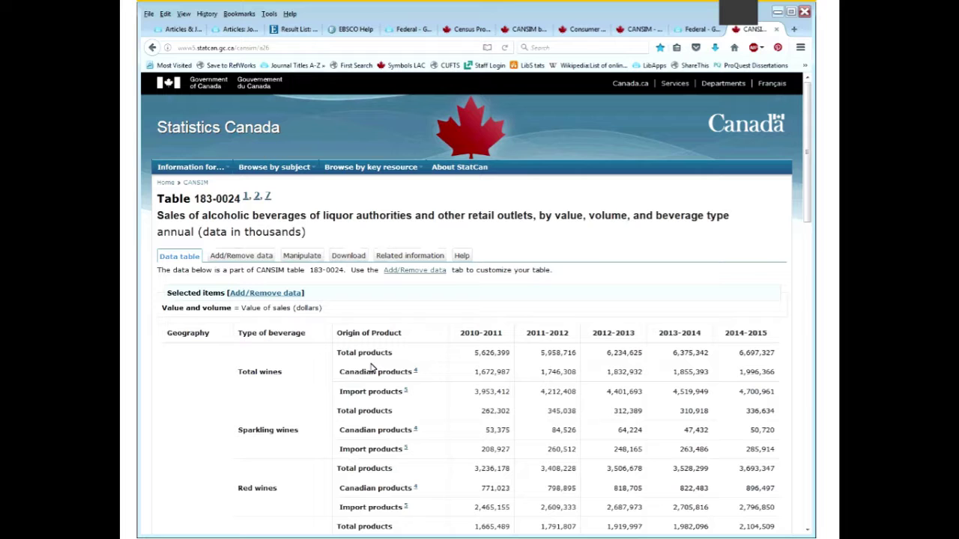
- Examine the red wine sales for Nova Scotia in the customized table and view the table's download options
{"action": "scroll", "coordinate": [371, 365], "scroll_direction": "down", "scroll_amount": 4}
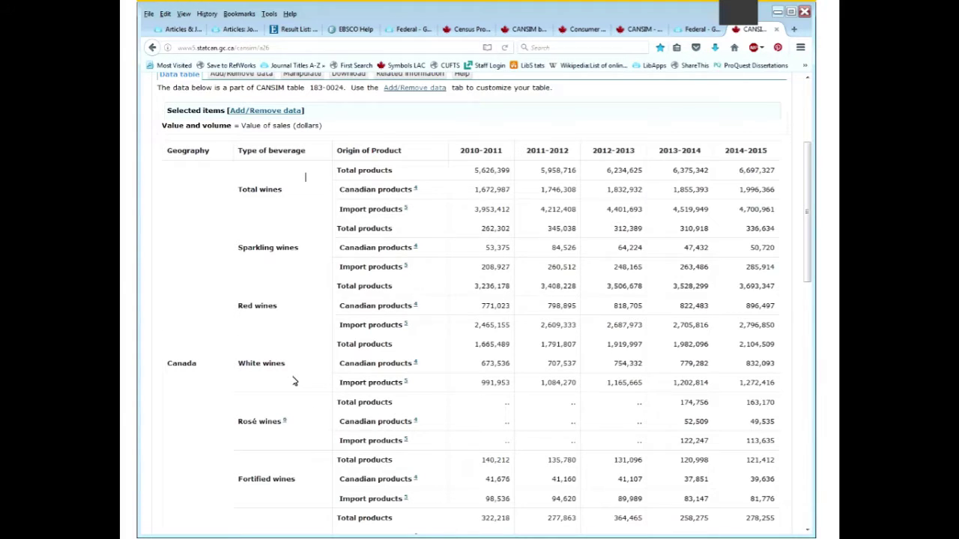
{"action": "scroll", "coordinate": [294, 382], "scroll_direction": "down", "scroll_amount": 10}
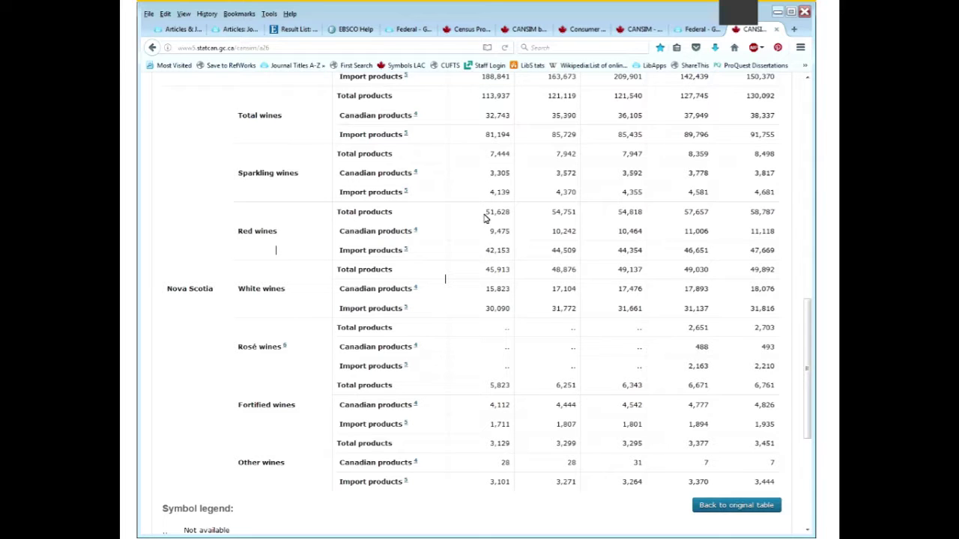
{"action": "left_click_drag", "start_coordinate": [484, 218], "coordinate": [512, 217]}
{"action": "left_click", "coordinate": [585, 315]}
{"action": "scroll", "coordinate": [438, 307], "scroll_direction": "up", "scroll_amount": 15}
{"action": "left_click", "coordinate": [348, 256]}
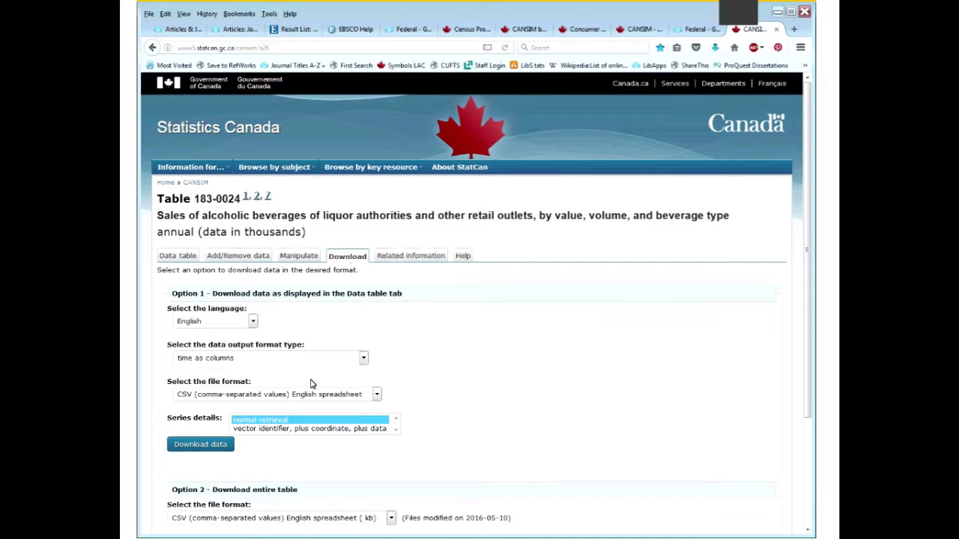
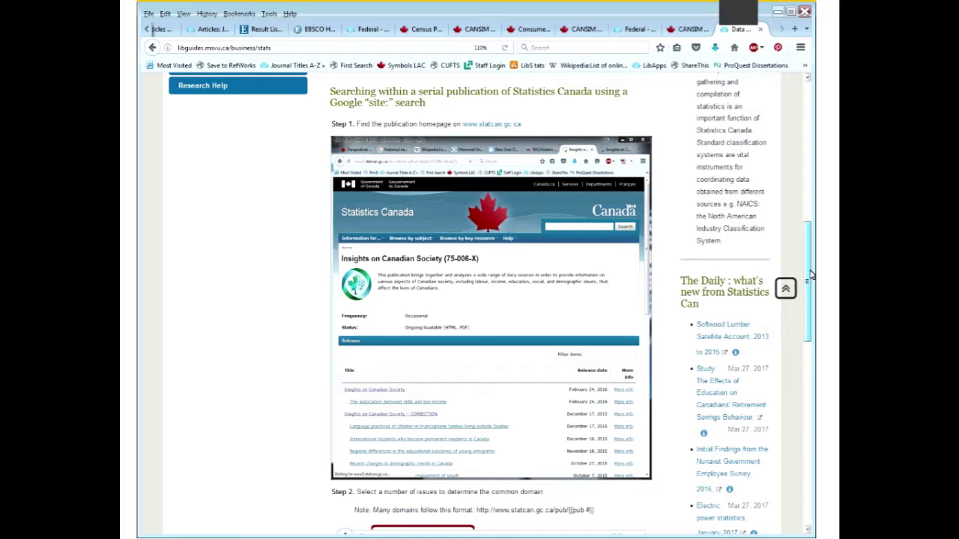
- Read the business guide's Data & Statistics instructions on searching a Statistics Canada serial publication with a Google "site:" search
{"action": "left_click", "coordinate": [785, 289]}
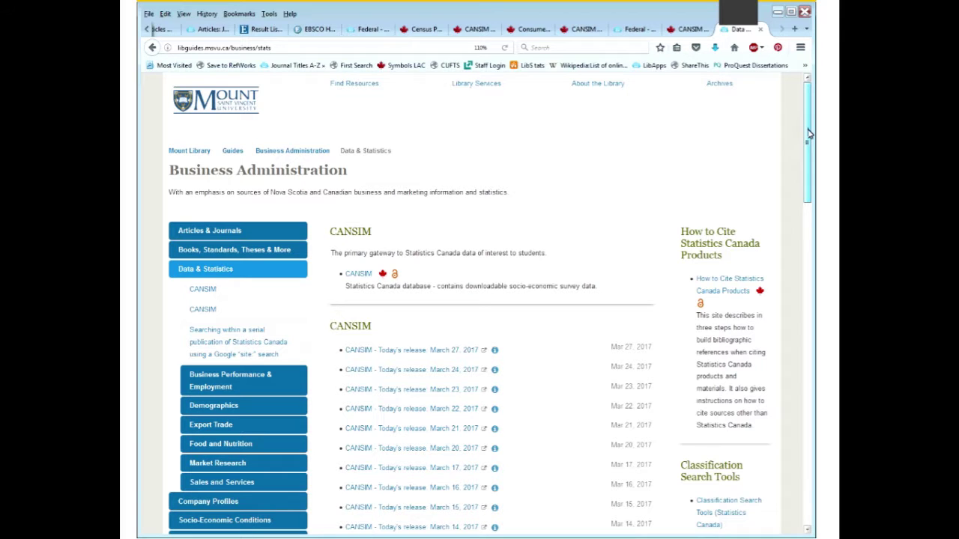
{"action": "scroll", "coordinate": [424, 114], "scroll_direction": "down", "scroll_amount": 7}
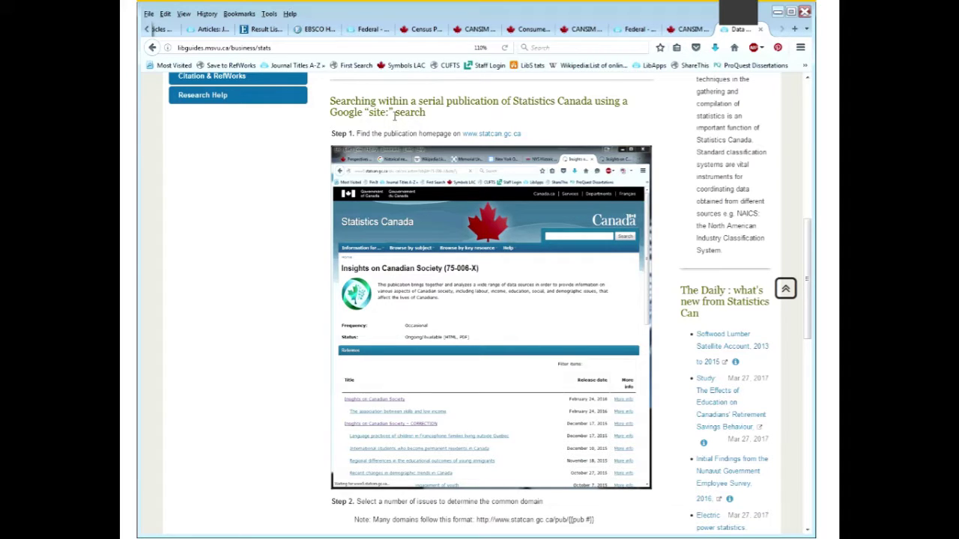
{"action": "left_click_drag", "start_coordinate": [389, 111], "coordinate": [370, 113]}
{"action": "right_click", "coordinate": [388, 116]}
{"action": "left_click", "coordinate": [408, 122]}
{"action": "scroll", "coordinate": [677, 387], "scroll_direction": "down", "scroll_amount": 5}
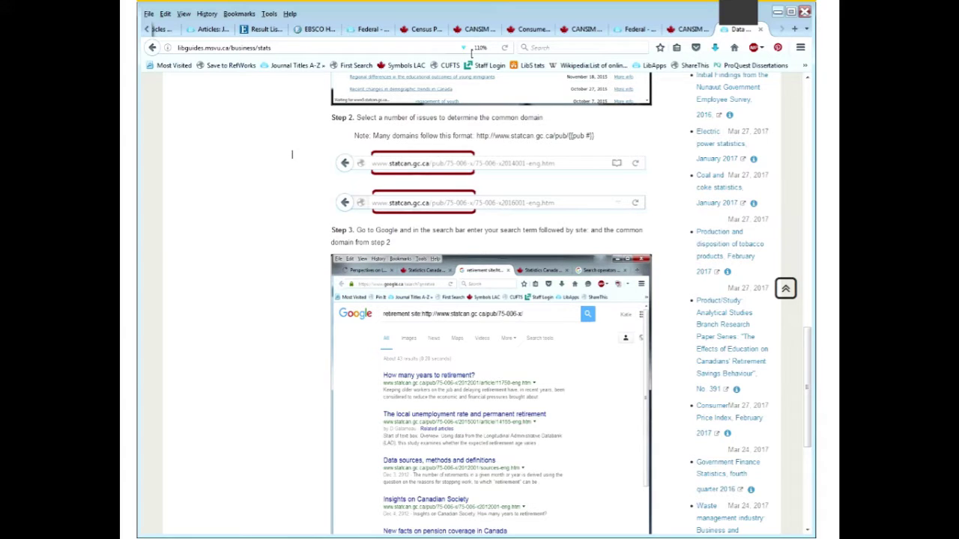
- Open Google in a new tab and enter "employment site:" as the start of the query
{"action": "left_click", "coordinate": [795, 30]}
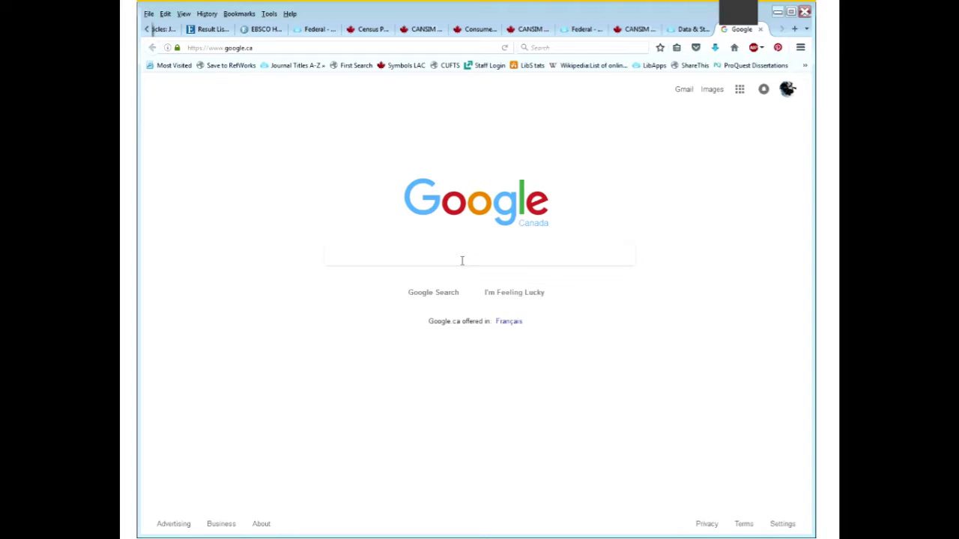
{"action": "type", "text": "e"}
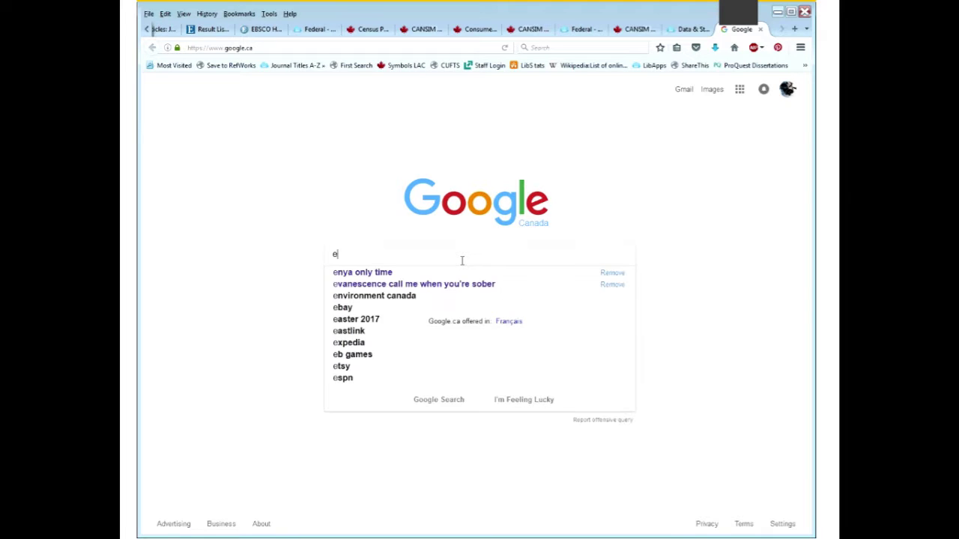
{"action": "type", "text": "mploy"}
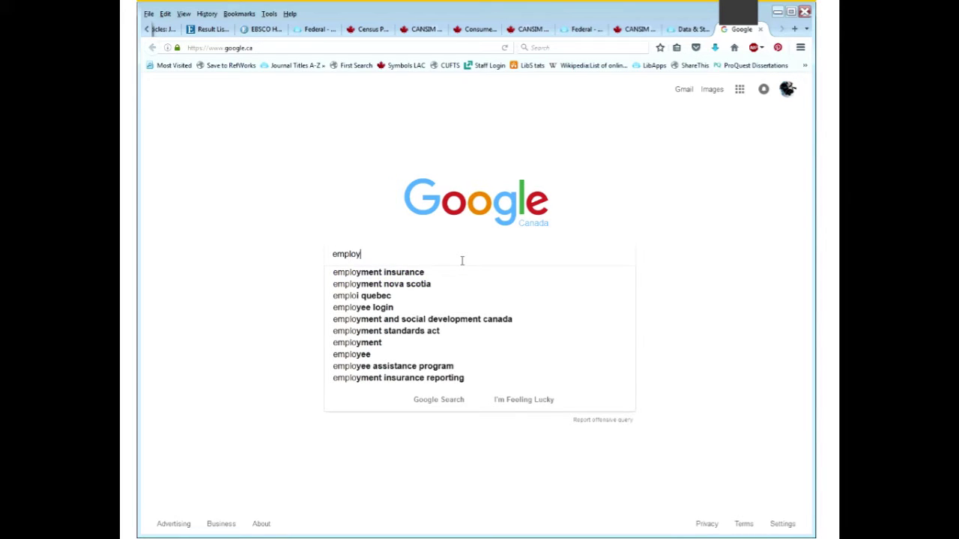
{"action": "type", "text": "ment "}
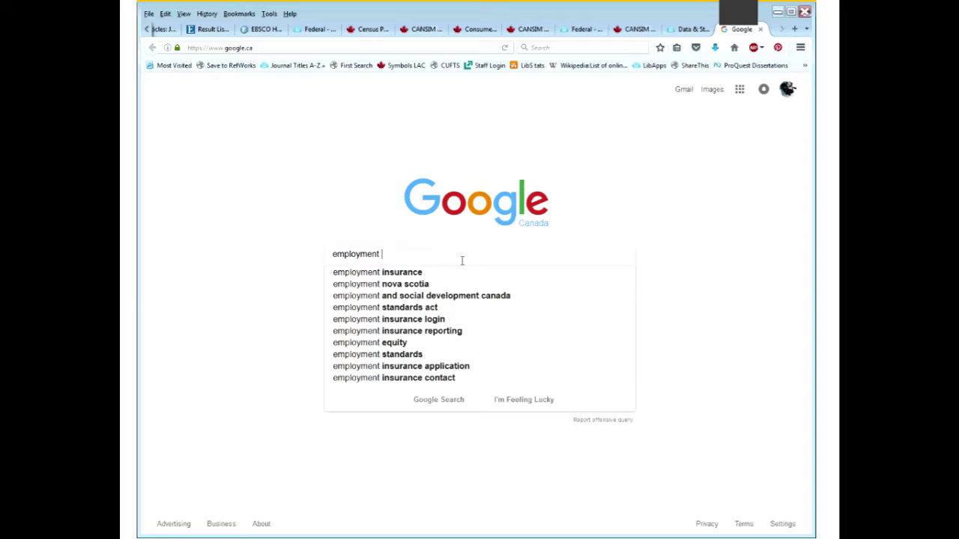
{"action": "type", "text": "site:"}
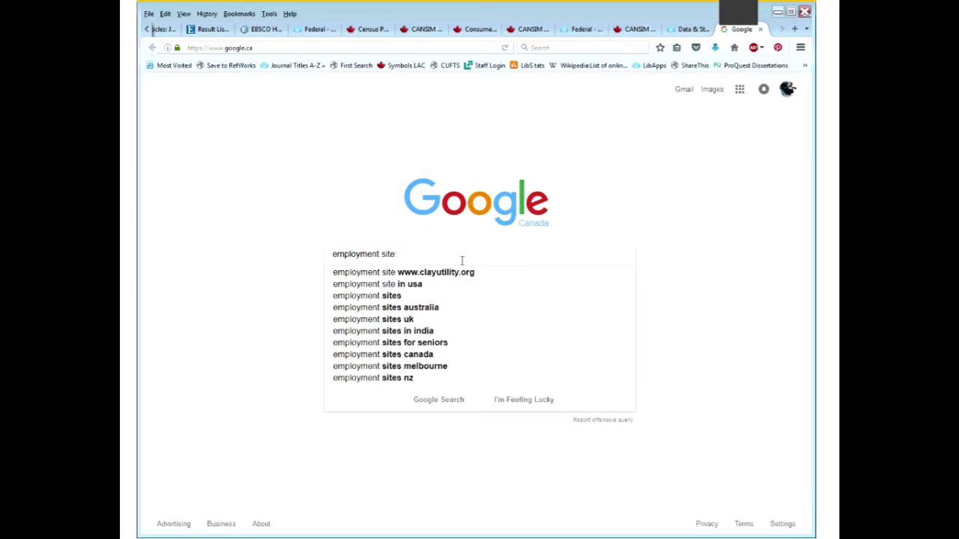
- Copy the statcan.gc.ca domain from the household spending table's address into the Google query and run the search
{"action": "left_click", "coordinate": [529, 29]}
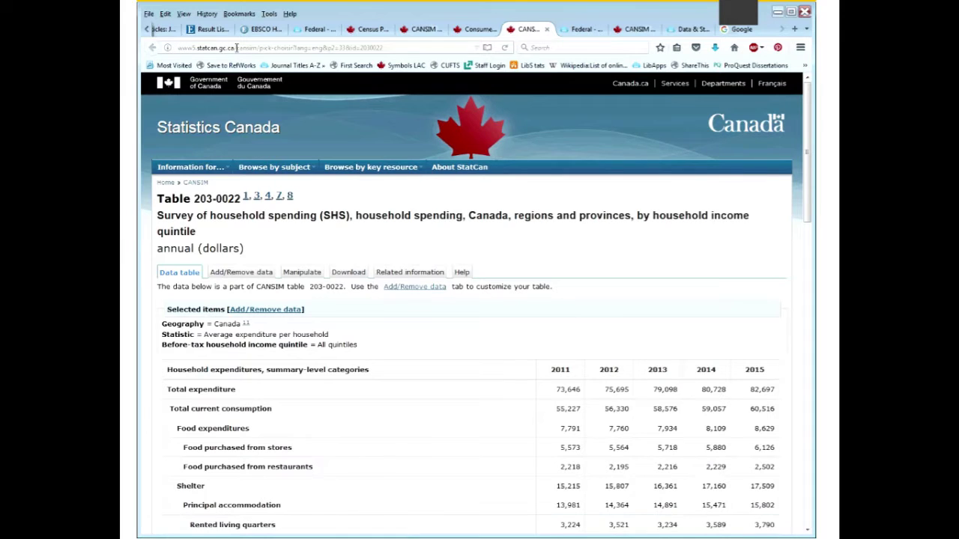
{"action": "left_click_drag", "start_coordinate": [237, 48], "coordinate": [197, 48]}
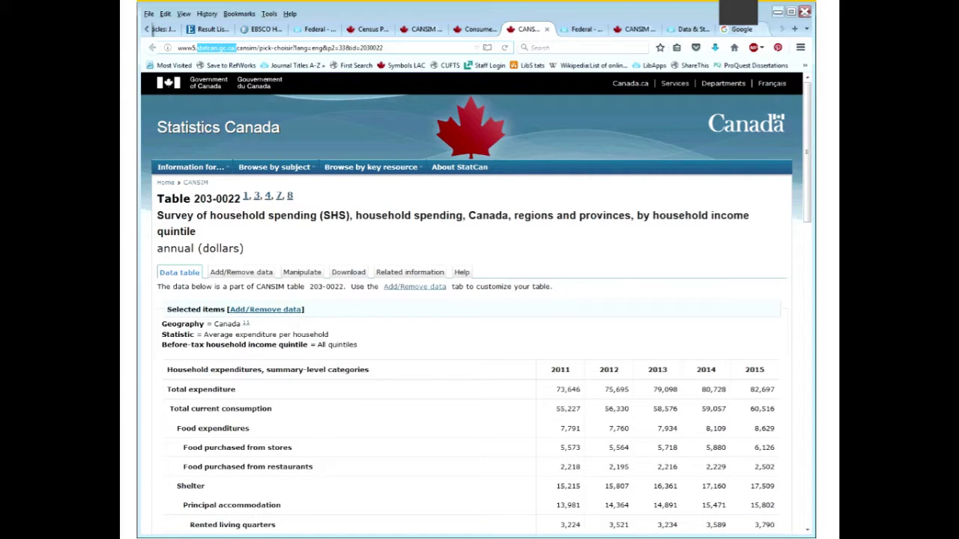
{"action": "left_click", "coordinate": [742, 29]}
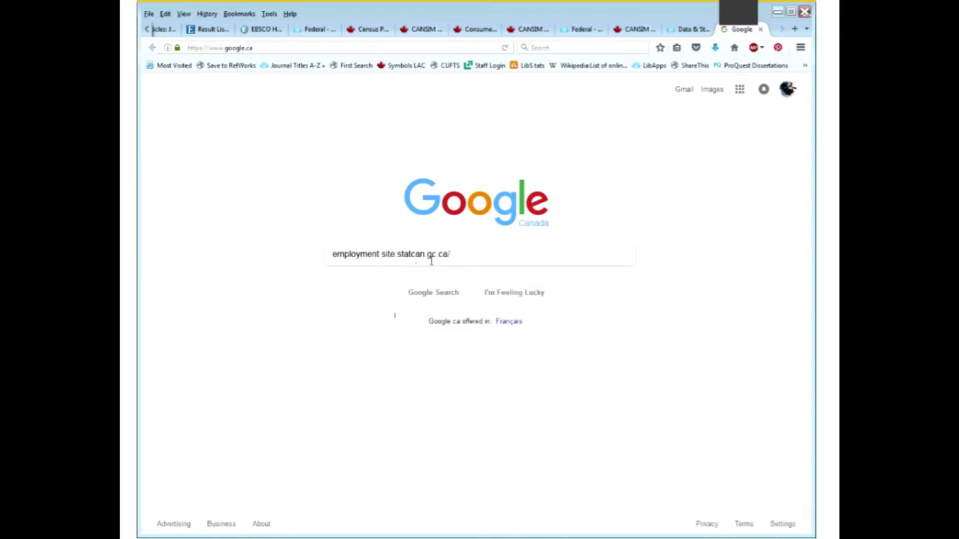
{"action": "key", "text": "BackSpace"}
{"action": "key", "text": "Return"}
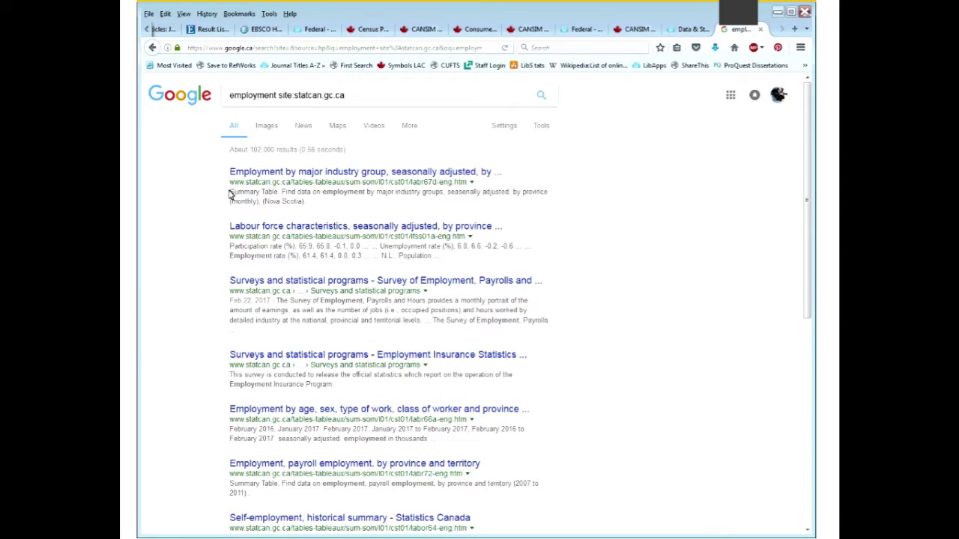
- Examine the employment search results, checking the domain in the first result's address
{"action": "left_click_drag", "start_coordinate": [229, 183], "coordinate": [292, 182]}
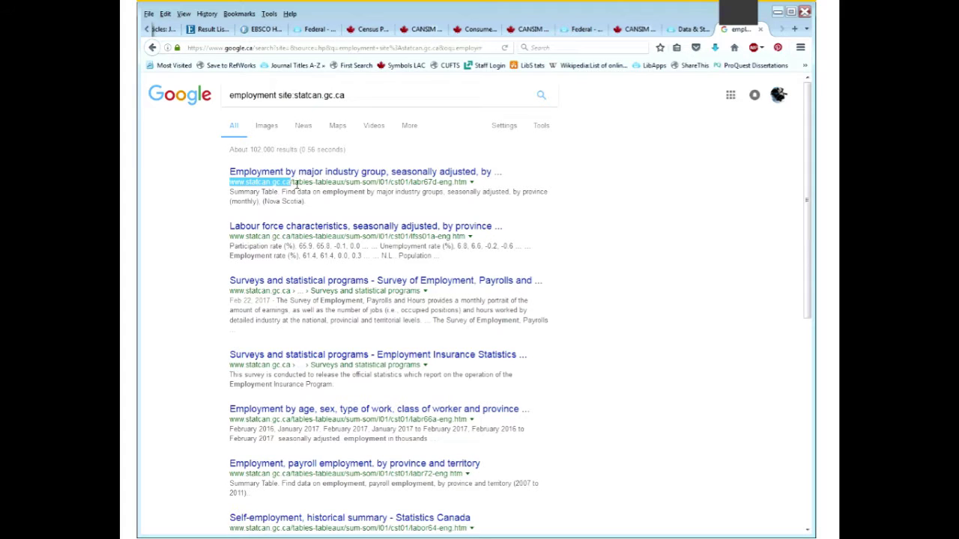
{"action": "left_click", "coordinate": [552, 372]}
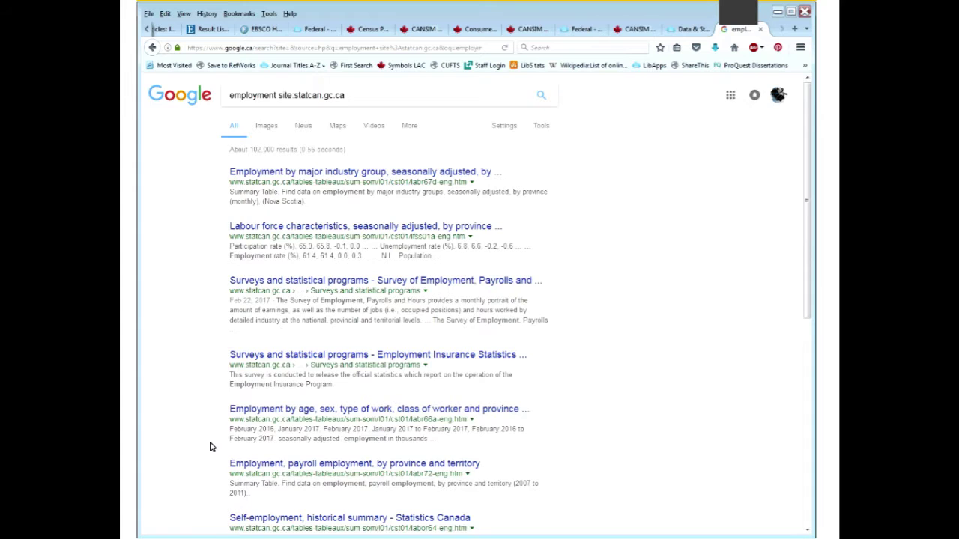
{"action": "scroll", "coordinate": [210, 447], "scroll_direction": "down", "scroll_amount": 1}
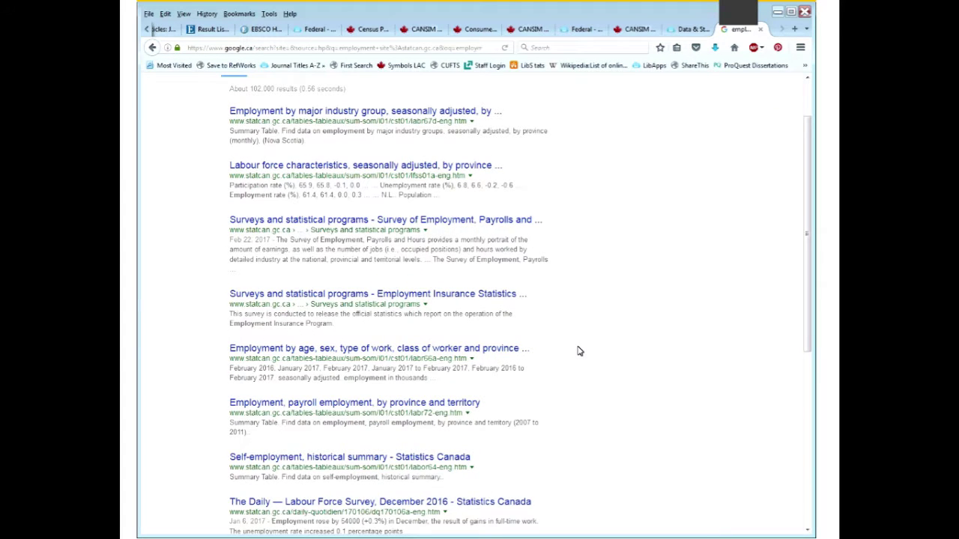
{"action": "scroll", "coordinate": [577, 350], "scroll_direction": "up", "scroll_amount": 1}
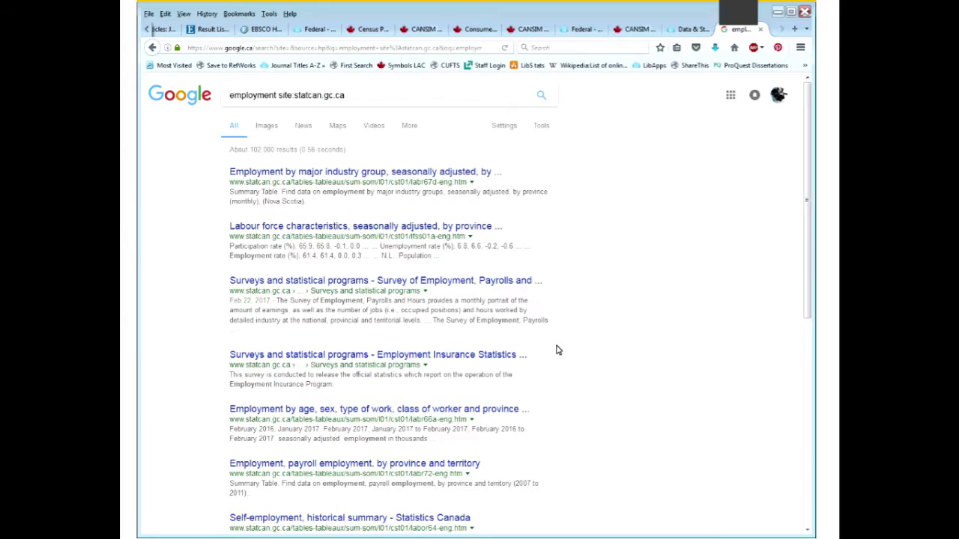
- Broaden the query's site restriction to gc.ca
{"action": "left_click", "coordinate": [279, 95]}
{"action": "left_click_drag", "start_coordinate": [279, 95], "coordinate": [294, 96]}
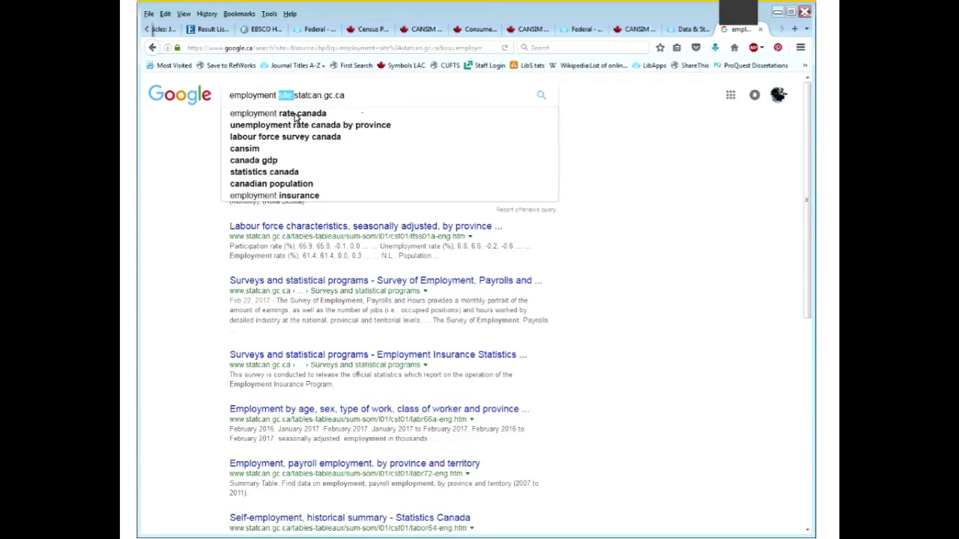
{"action": "left_click", "coordinate": [295, 95]}
{"action": "left_click_drag", "start_coordinate": [327, 95], "coordinate": [293, 95]}
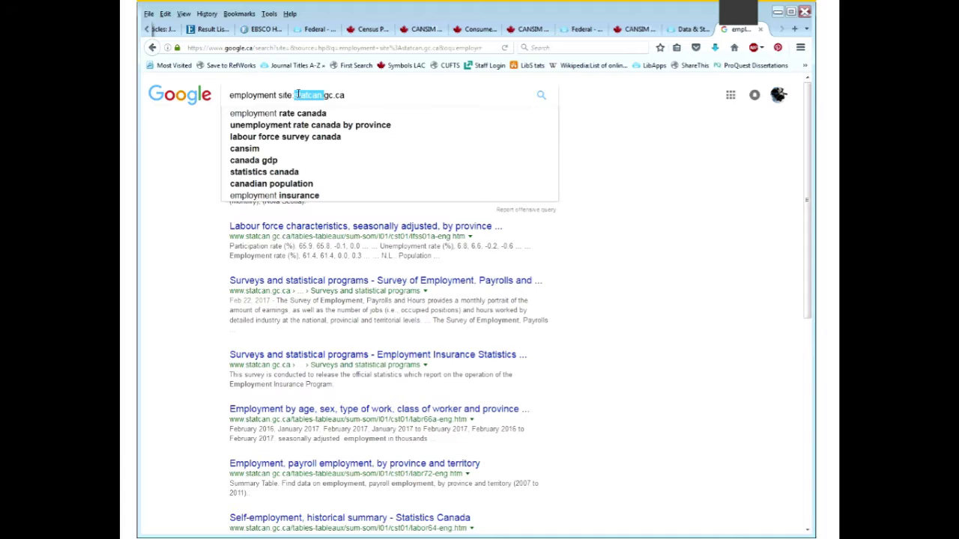
{"action": "key", "text": "BackSpace"}
{"action": "key", "text": "Return"}
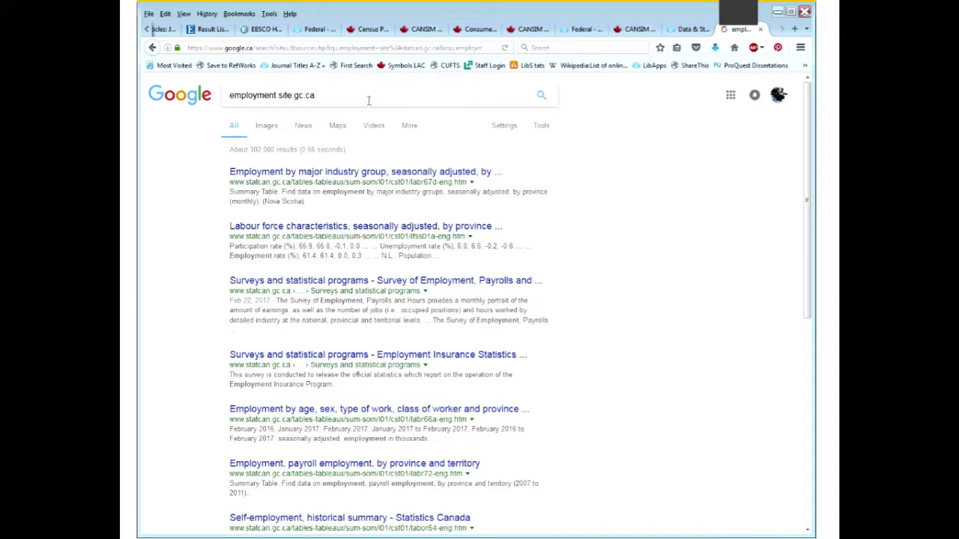
- Add "february 2017" to the query between employment and the site restriction
{"action": "type", "text": "febr"}
{"action": "type", "text": "uary 201"}
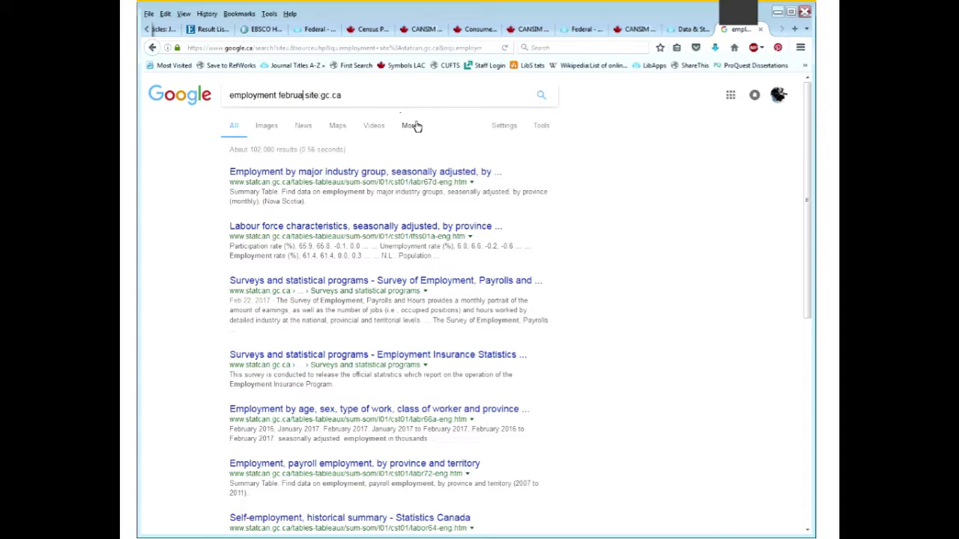
{"action": "type", "text": "7"}
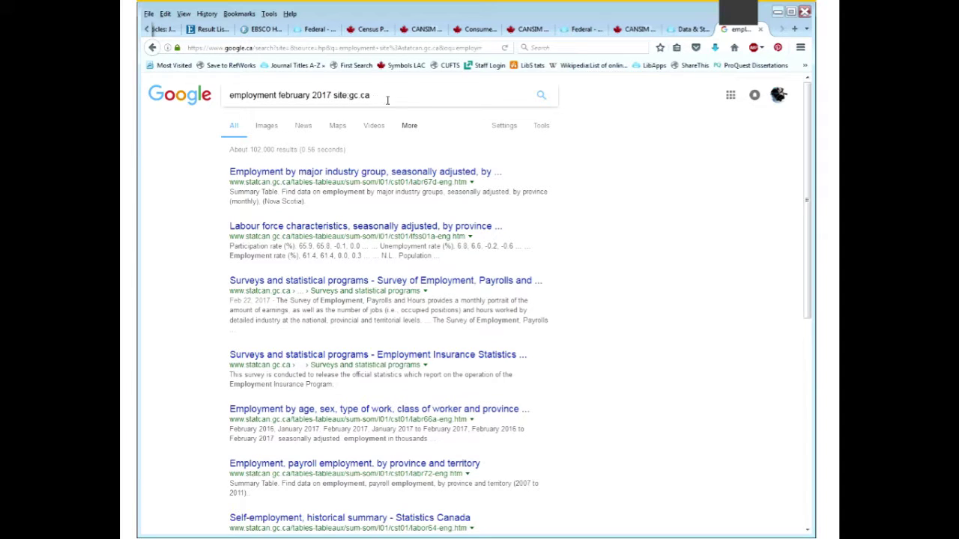
- Run the February 2017 employment search on gc.ca, and return to the Google "site:" search instructions in the Data & Statistics guide
{"action": "key", "text": "Return"}
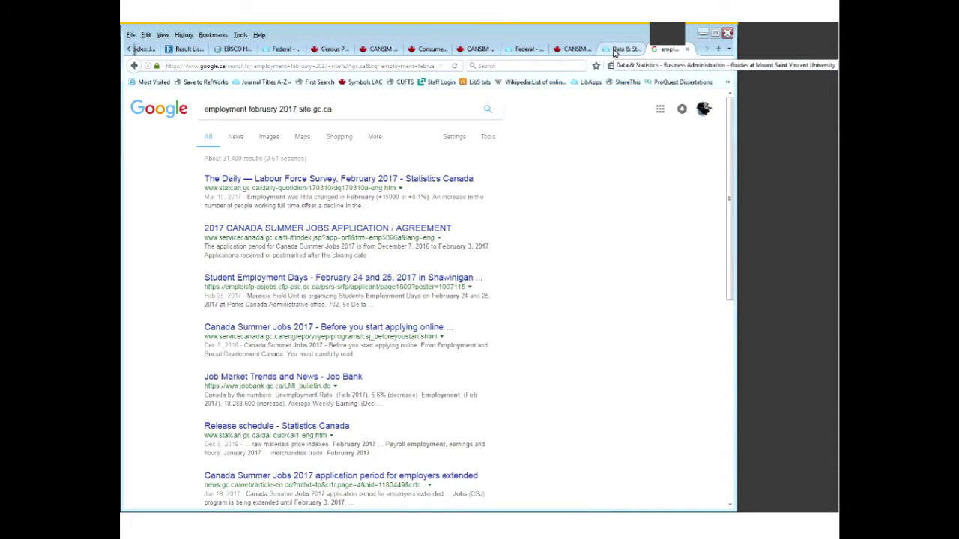
{"action": "left_click", "coordinate": [614, 51]}
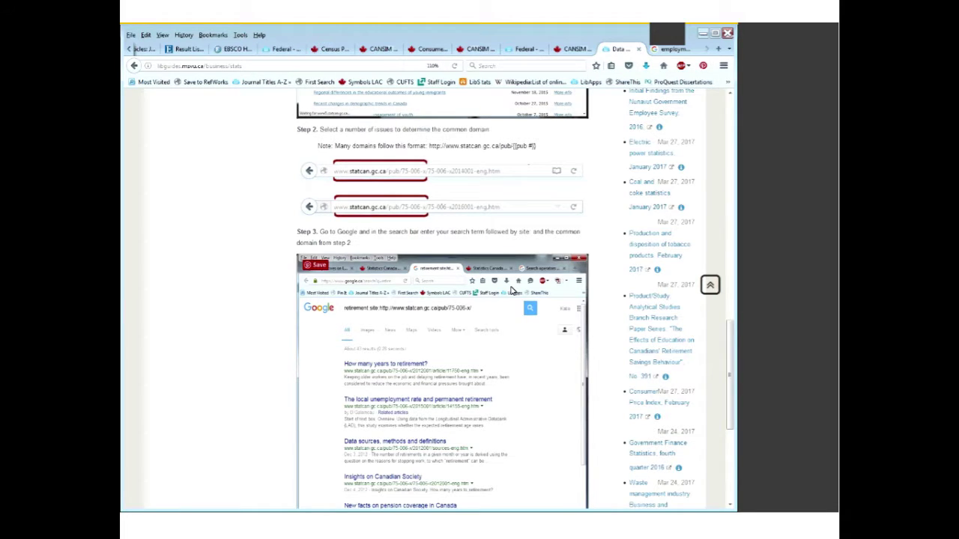
{"action": "scroll", "coordinate": [513, 290], "scroll_direction": "up", "scroll_amount": 5}
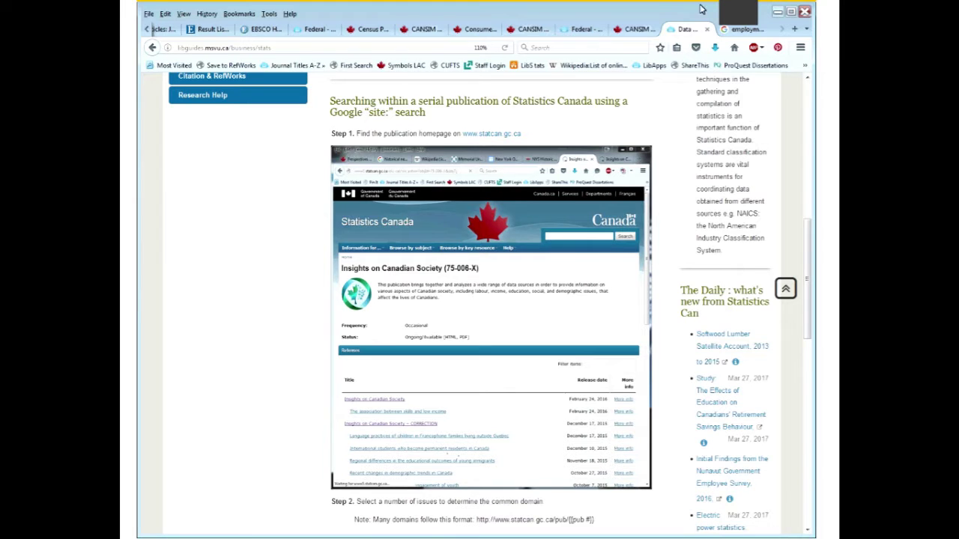
- In the download options for CANSIM Table 183-0024, select the CSV English spreadsheet format and keep the output as time as columns
{"action": "left_click", "coordinate": [636, 37]}
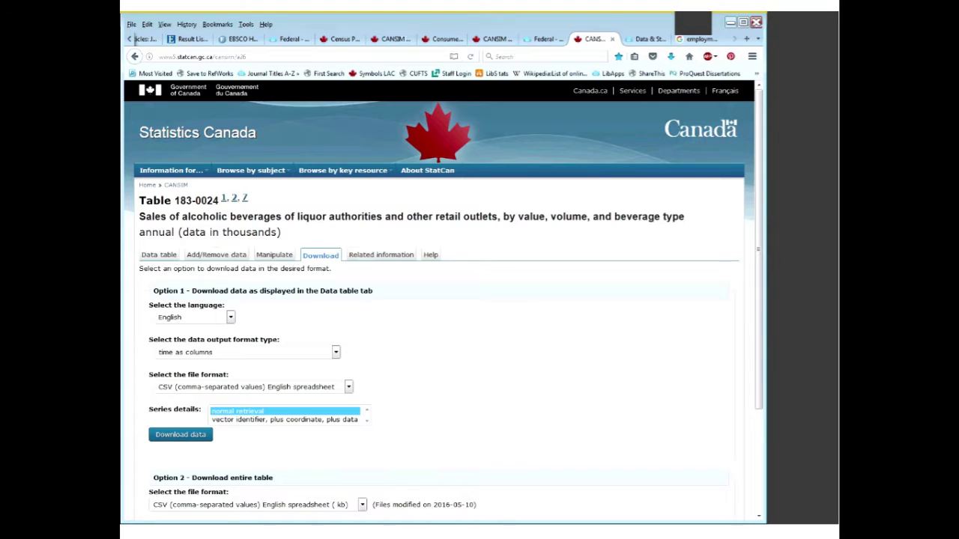
{"action": "left_click", "coordinate": [227, 386]}
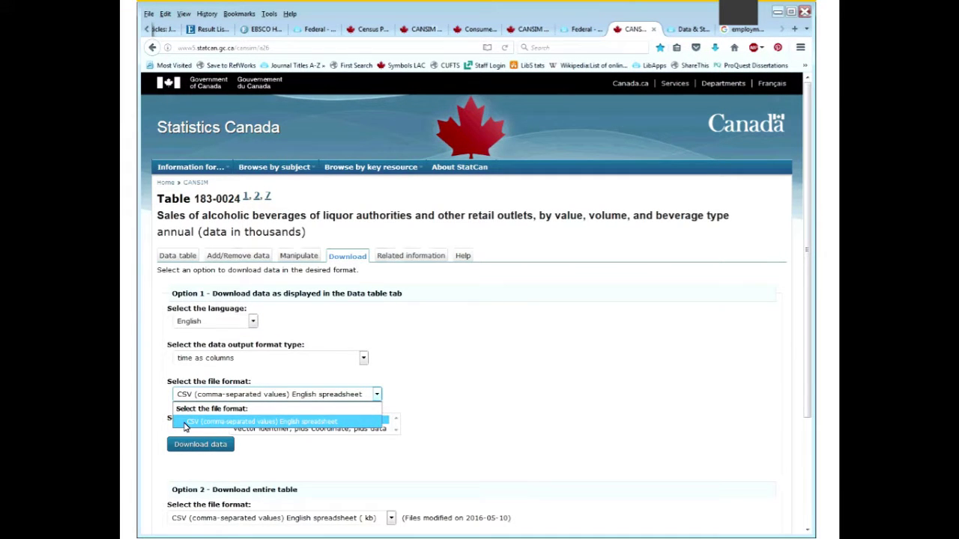
{"action": "left_click", "coordinate": [227, 424]}
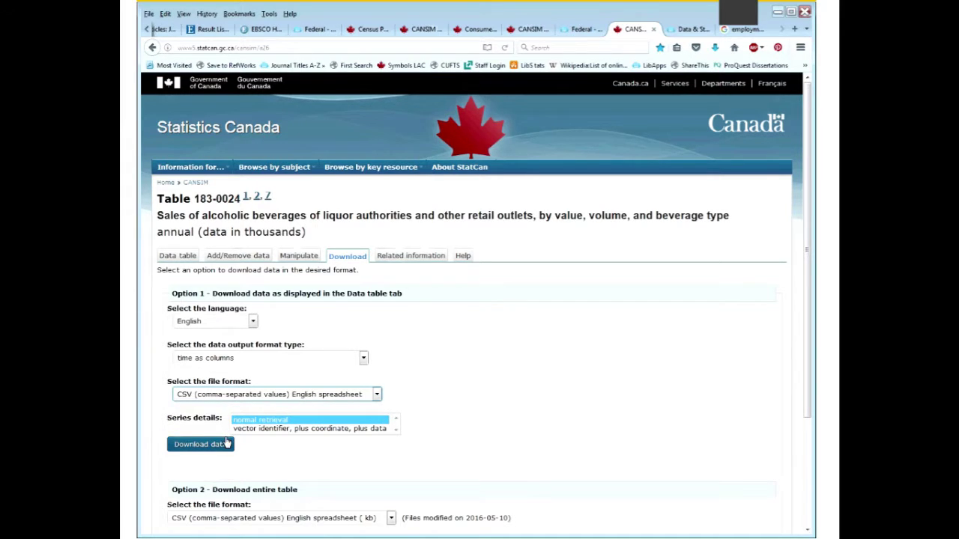
{"action": "left_click", "coordinate": [231, 359]}
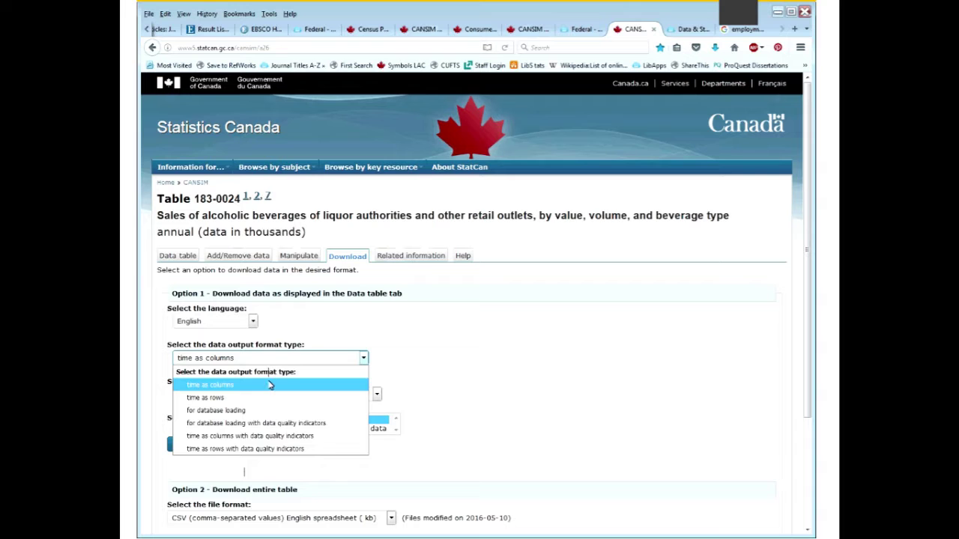
{"action": "left_click", "coordinate": [427, 425]}
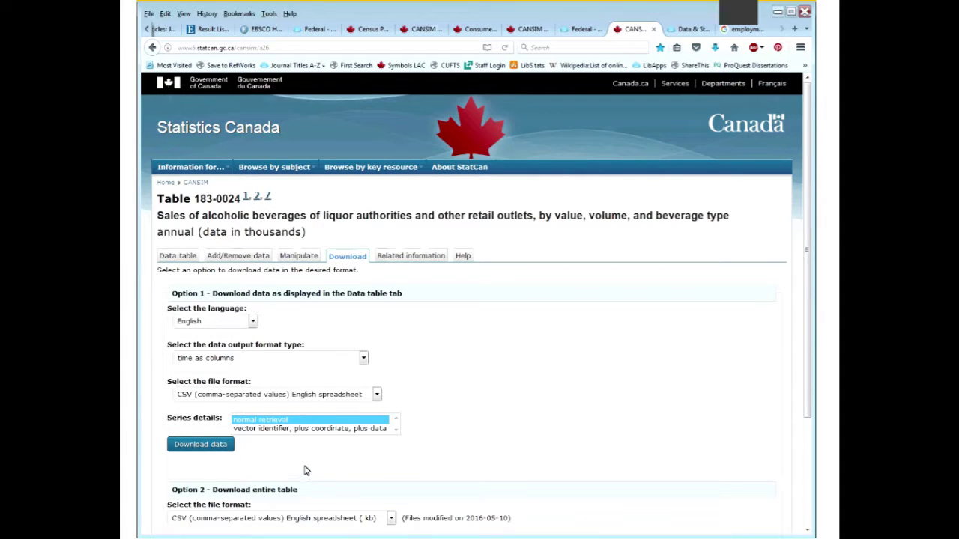
- Download the alcoholic beverage sales data as displayed in the data table, and open the CSV file with Microsoft Excel
{"action": "scroll", "coordinate": [304, 471], "scroll_direction": "down", "scroll_amount": 2}
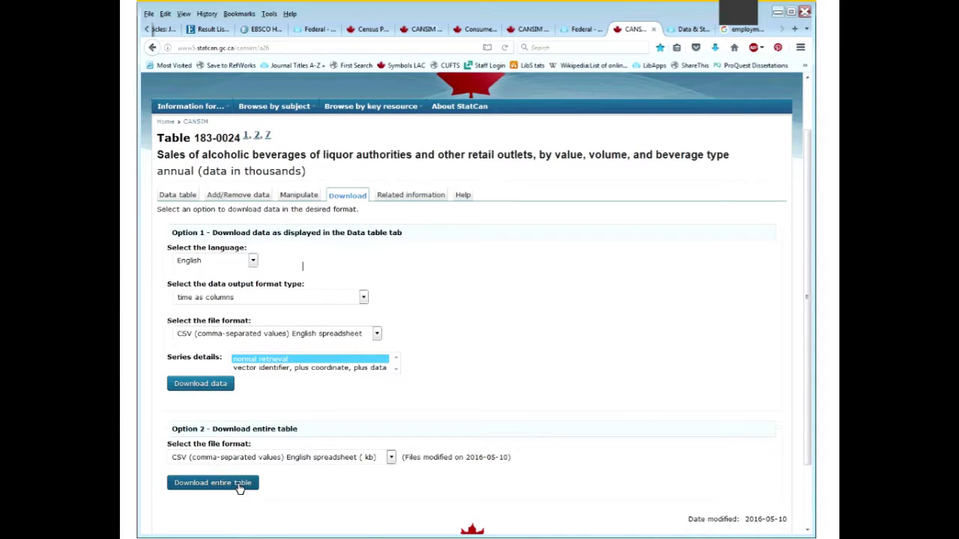
{"action": "left_click", "coordinate": [220, 385]}
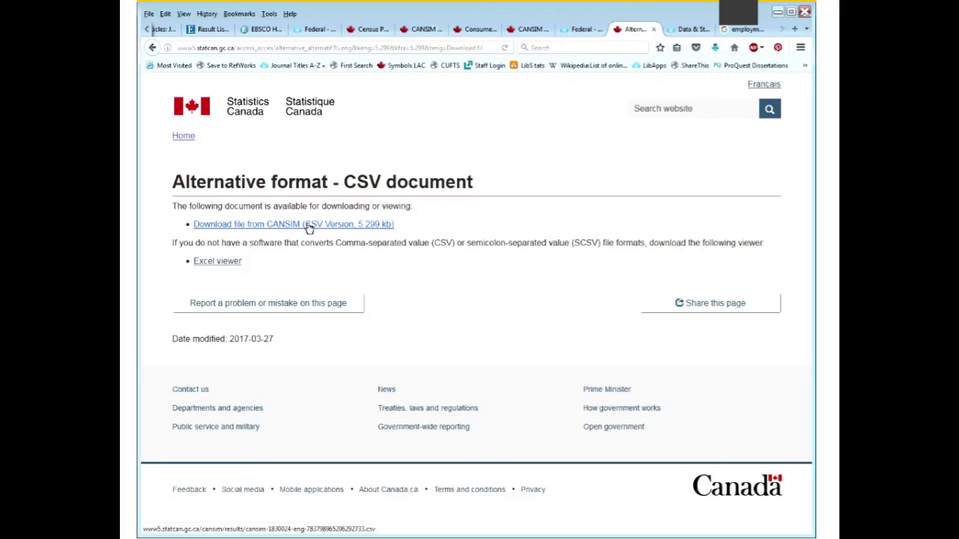
{"action": "left_click", "coordinate": [236, 264]}
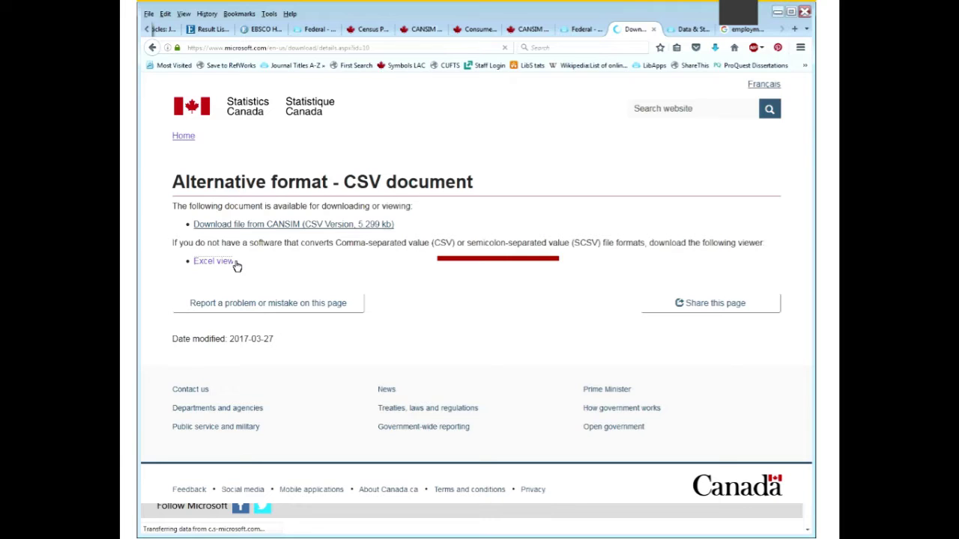
{"action": "left_click", "coordinate": [248, 227]}
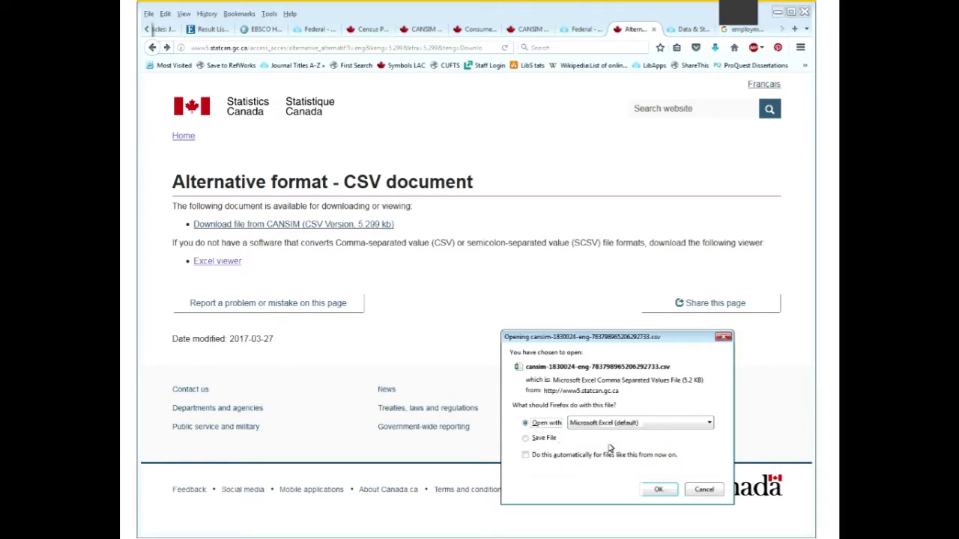
{"action": "left_click", "coordinate": [660, 490]}
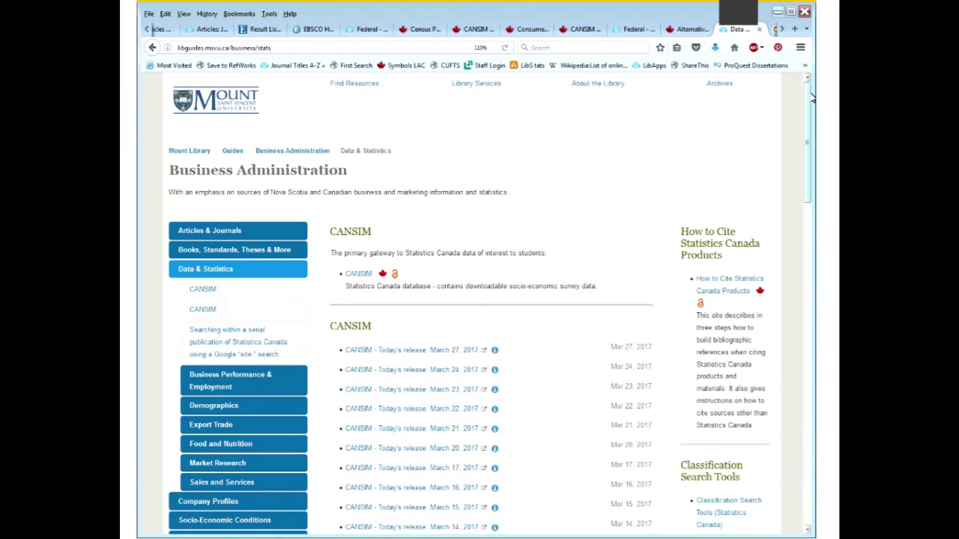
- Review the Data & Statistics guide's steps for searching within a Statistics Canada serial publication using a Google "site:" search
{"action": "scroll", "coordinate": [811, 97], "scroll_direction": "down", "scroll_amount": 10}
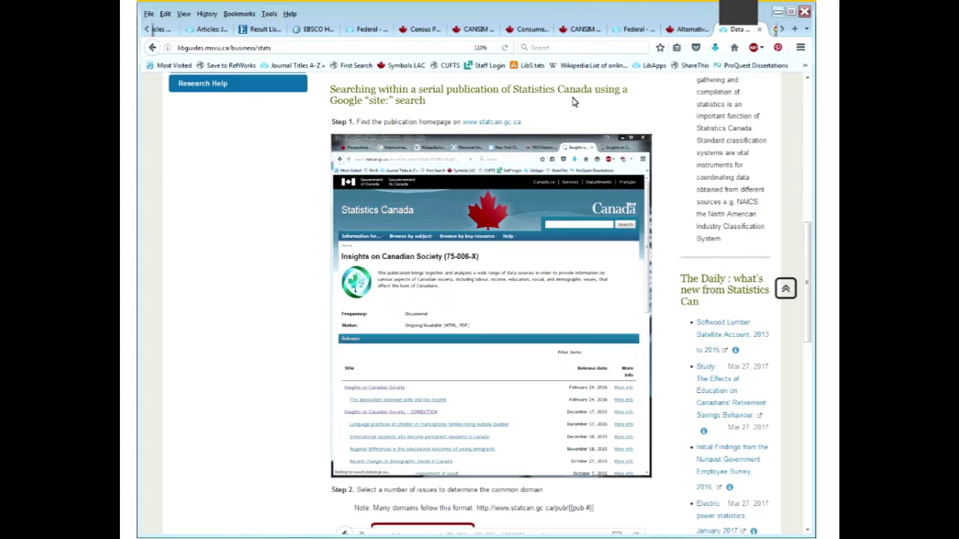
{"action": "left_click_drag", "start_coordinate": [419, 89], "coordinate": [499, 89]}
{"action": "left_click", "coordinate": [502, 106]}
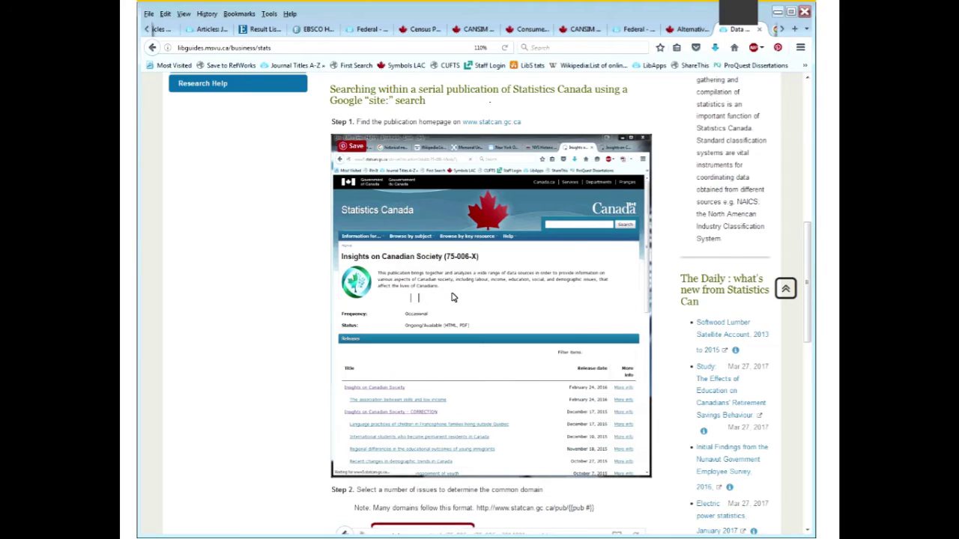
{"action": "scroll", "coordinate": [451, 298], "scroll_direction": "down", "scroll_amount": 3}
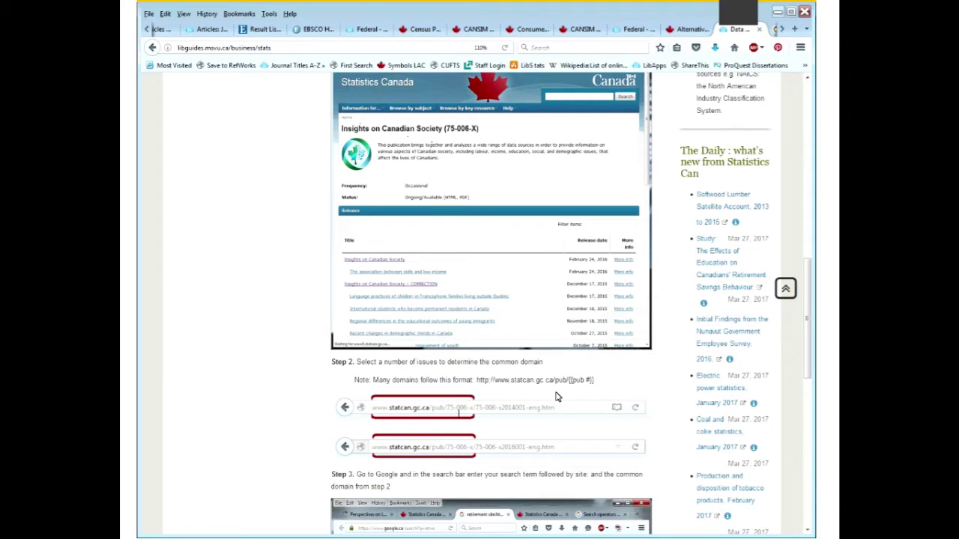
{"action": "scroll", "coordinate": [555, 397], "scroll_direction": "down", "scroll_amount": 3}
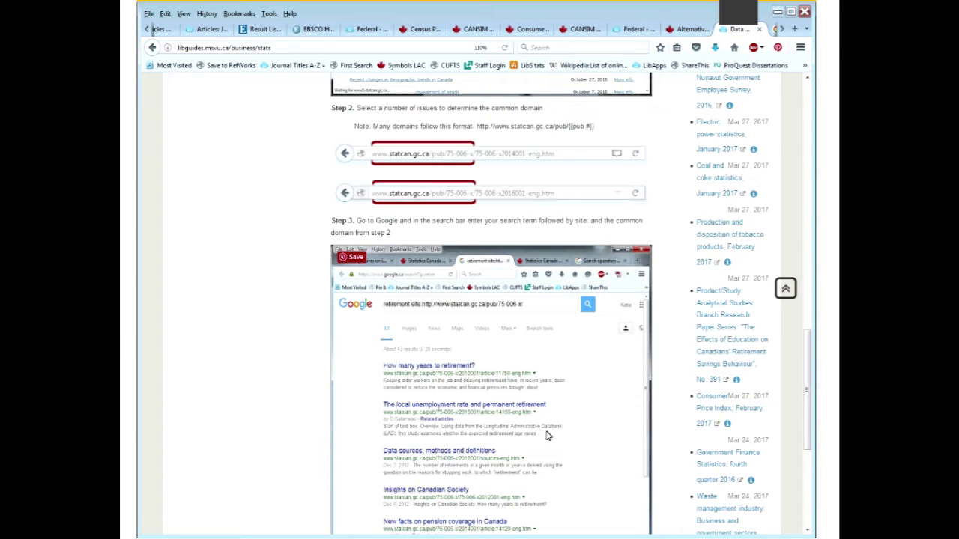
{"action": "scroll", "coordinate": [546, 435], "scroll_direction": "up", "scroll_amount": 3}
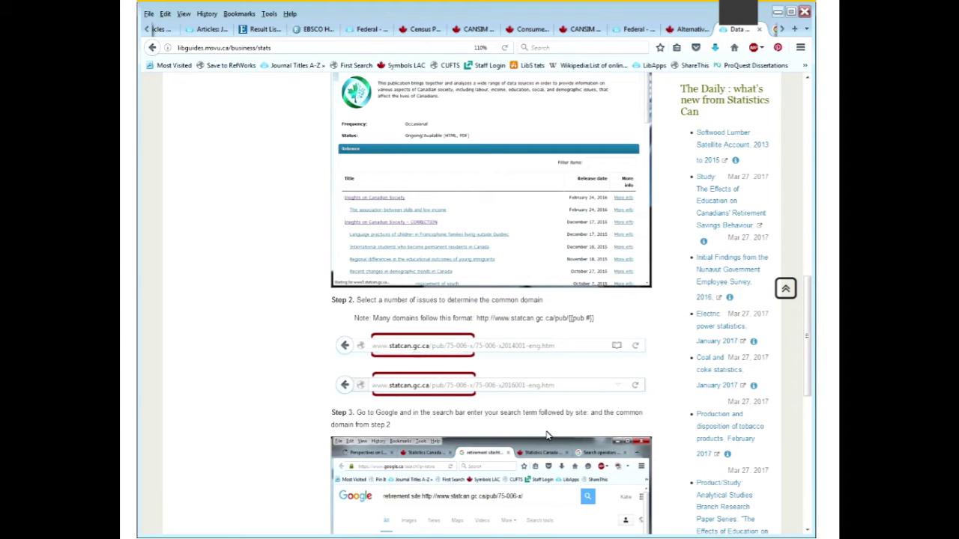